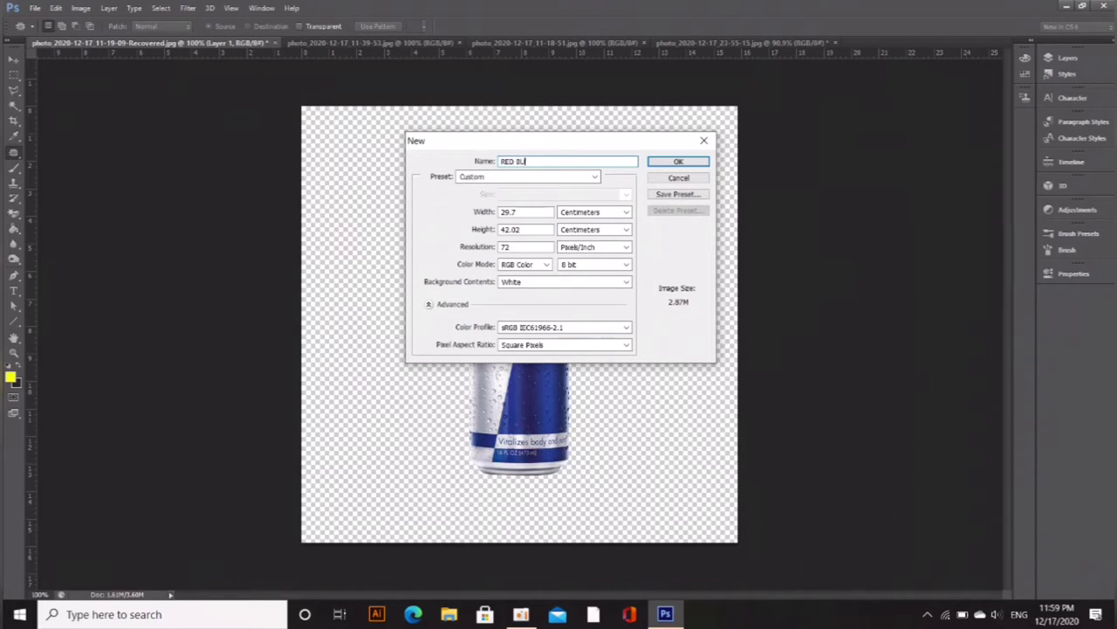
Create the new 29.7 × 42.02 cm document at 72 pixels/inch with the name RED BULL POSTER
text(POSTER)
click(678, 162)
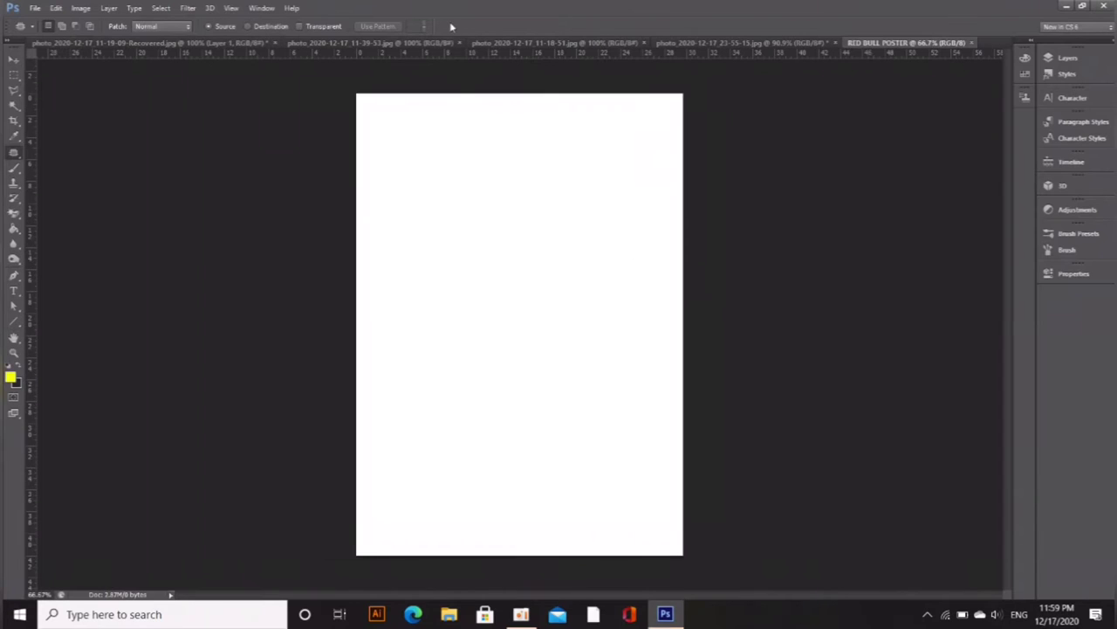
Copy the red bull artwork from photo_2020-12-17_11-18-51.jpg into the poster and stretch it to the full poster width
click(611, 43)
click(10, 60)
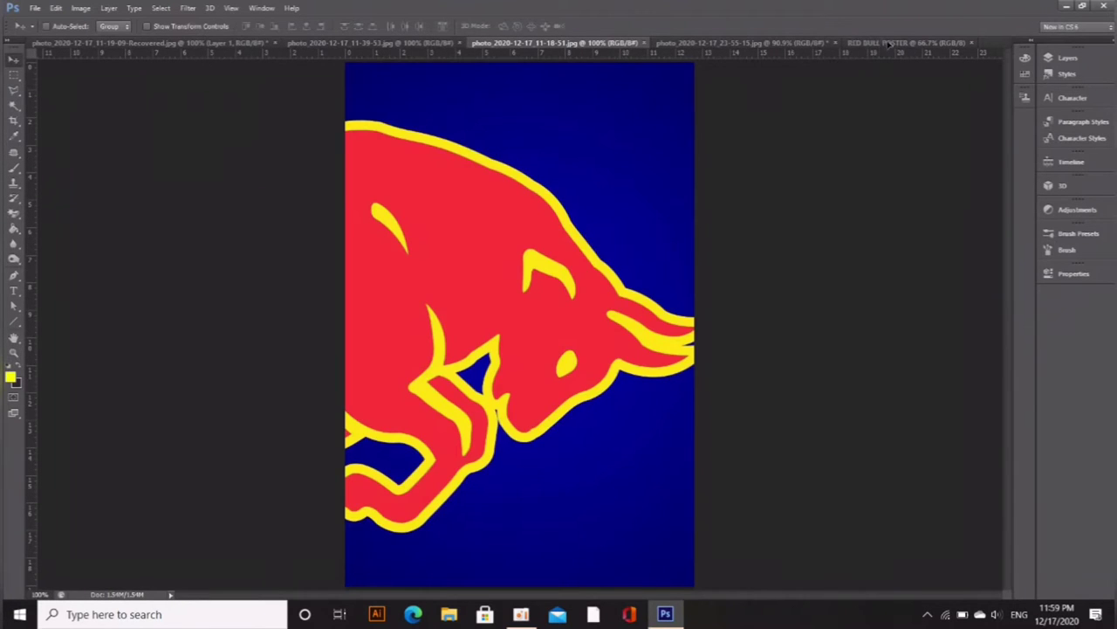
drag(889, 45, 519, 276)
key(ctrl+t)
drag(624, 270, 648, 276)
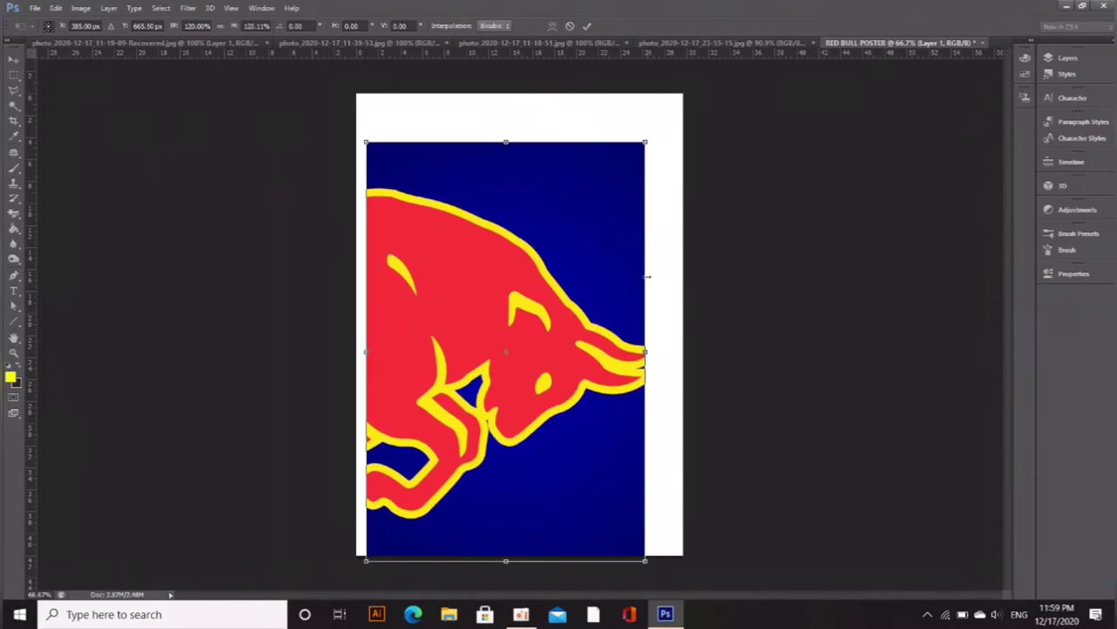
drag(366, 352, 357, 352)
drag(646, 351, 684, 352)
key(Return)
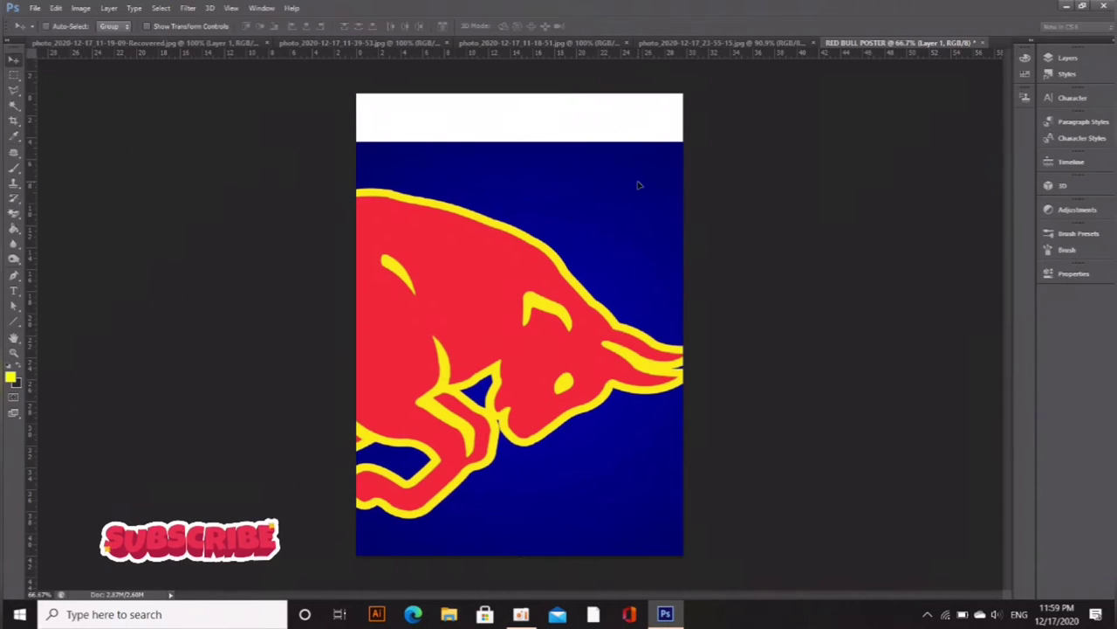
Erase the blue areas above, below and between the legs of the bull with the Magic Eraser
click(15, 215)
click(505, 197)
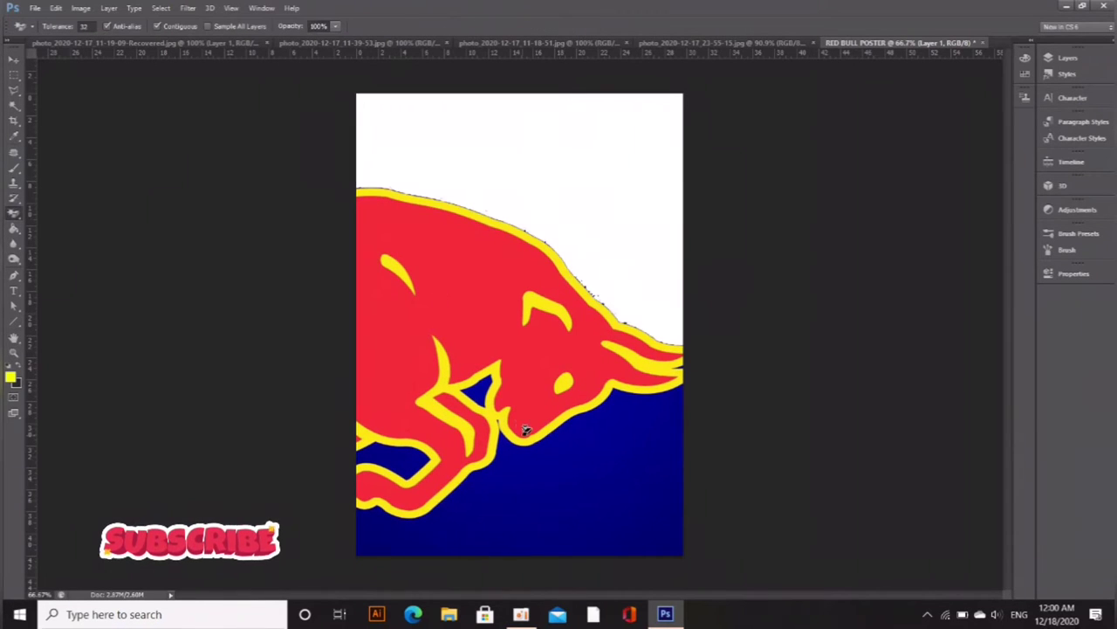
click(518, 476)
click(376, 475)
click(476, 388)
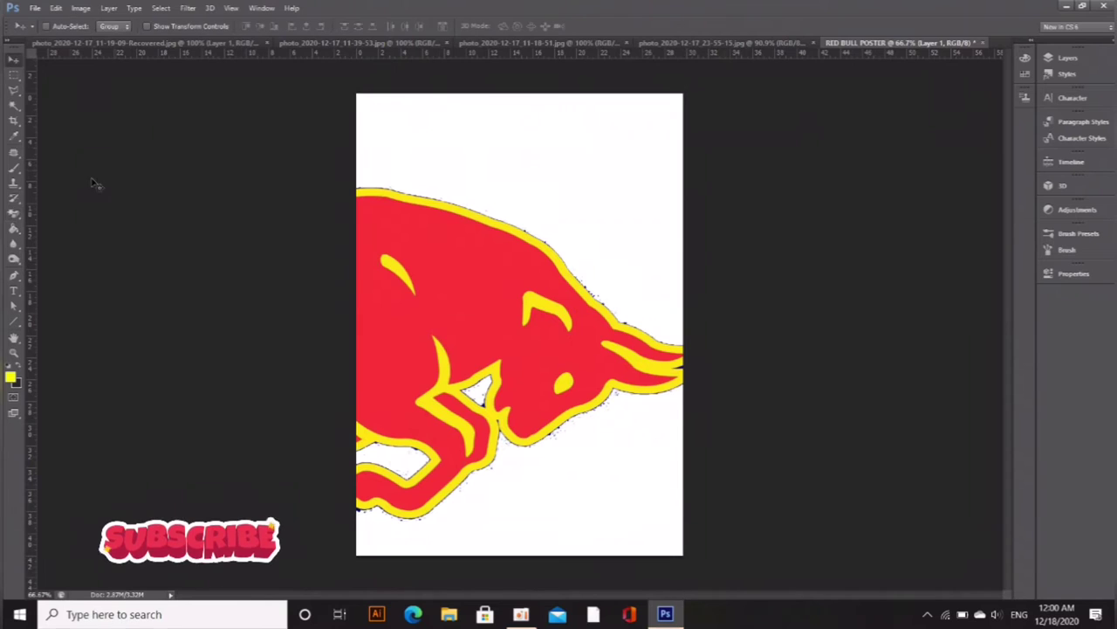
Set the regular Eraser to a hard round brush tip
right_click(14, 214)
click(66, 211)
click(59, 26)
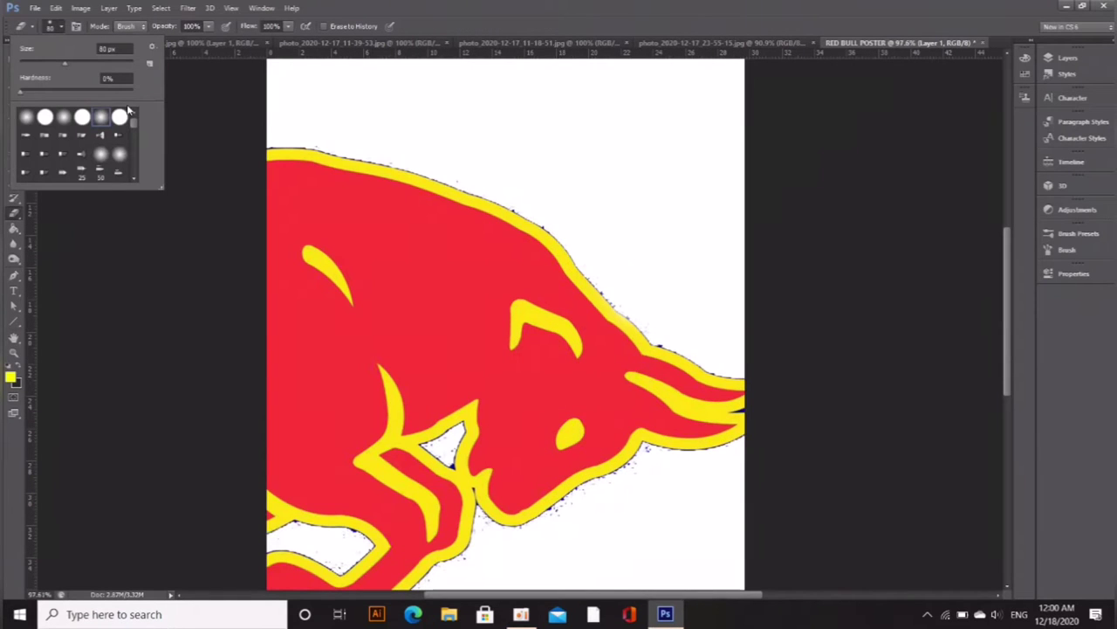
double_click(126, 113)
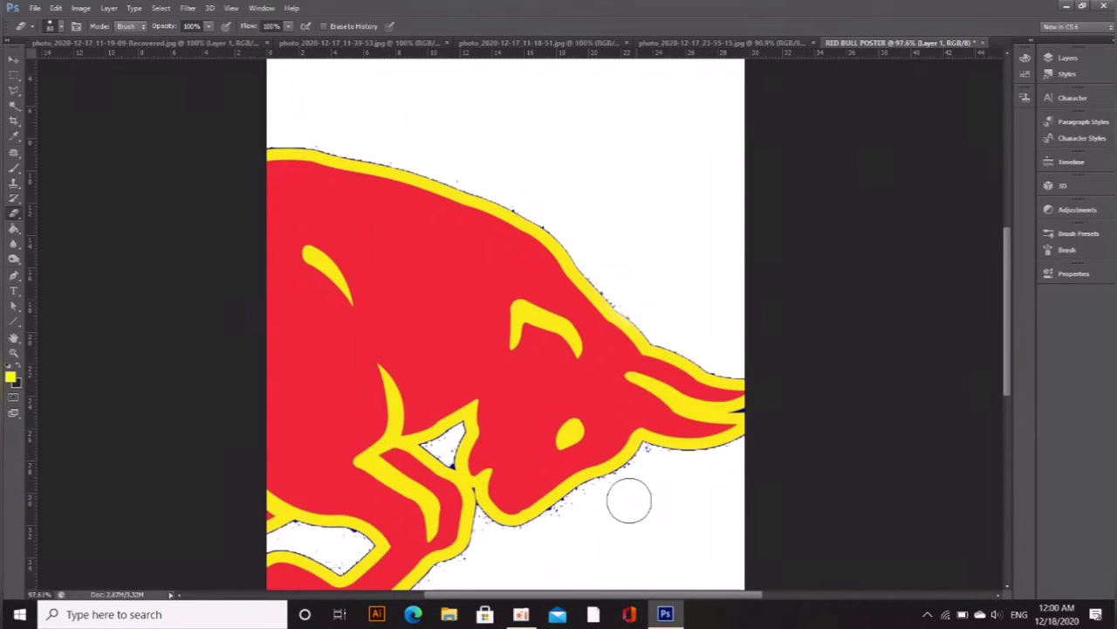
scroll(499, 529, down, 4)
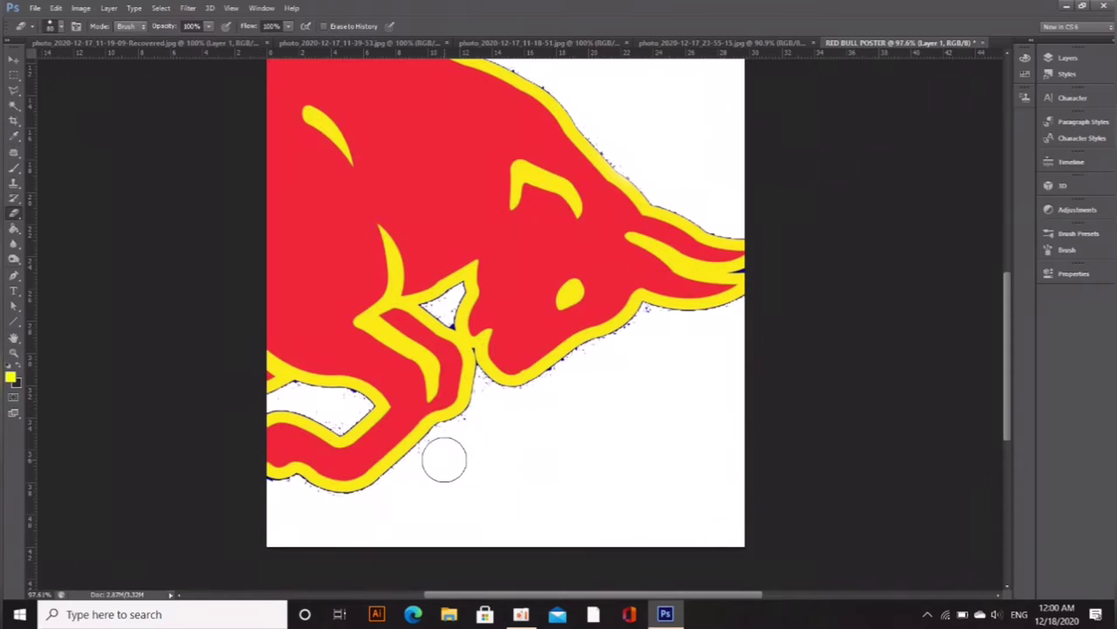
key(ctrl+0)
key(v)
Add a new empty layer directly above Background, beneath the bull layer
key(m)
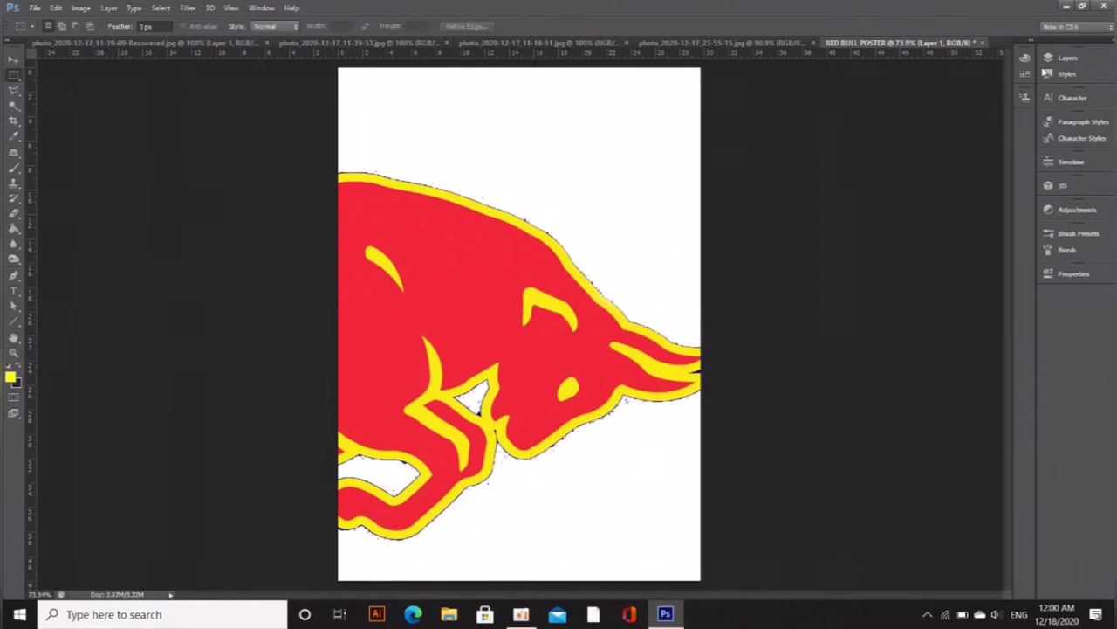
key(F7)
click(976, 141)
click(1001, 506)
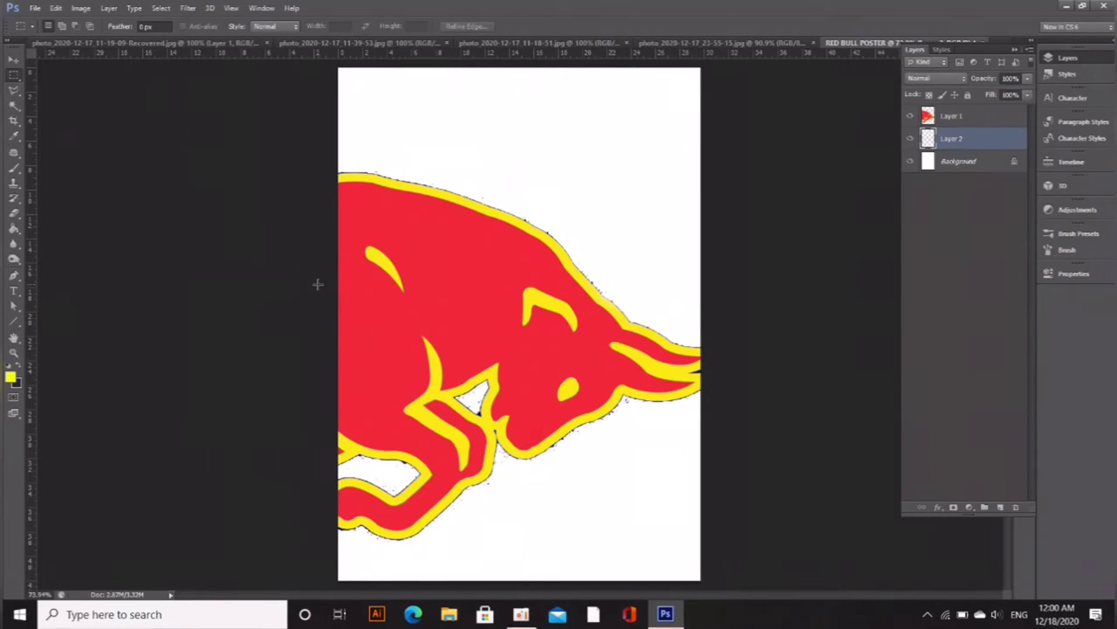
Select the whole canvas and fill the new layer with dark navy blue
drag(322, 56, 751, 591)
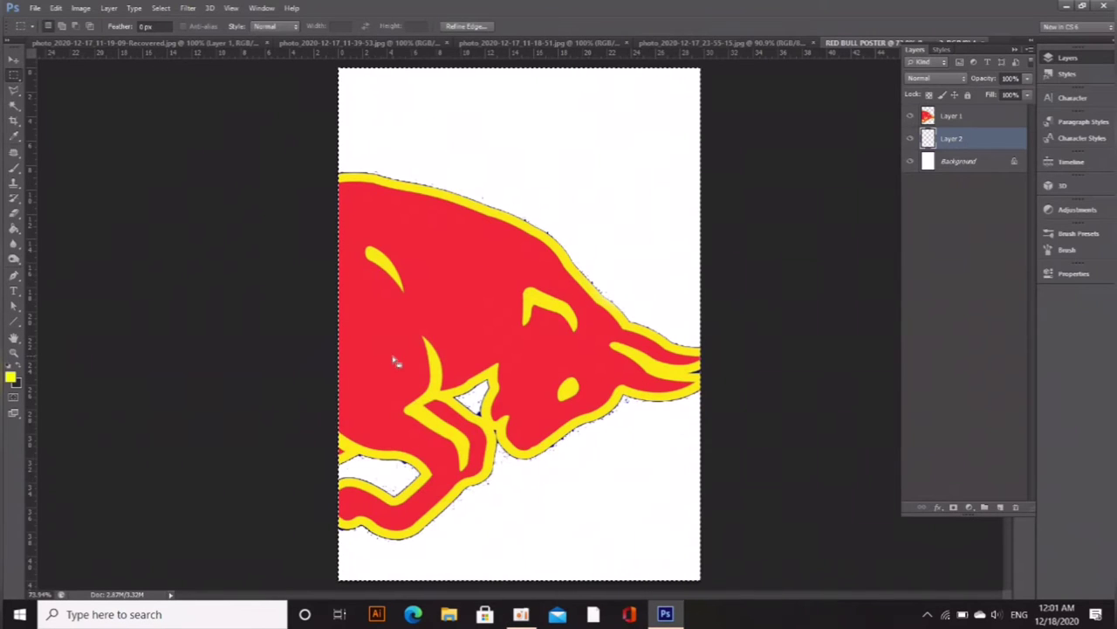
click(11, 377)
click(1005, 291)
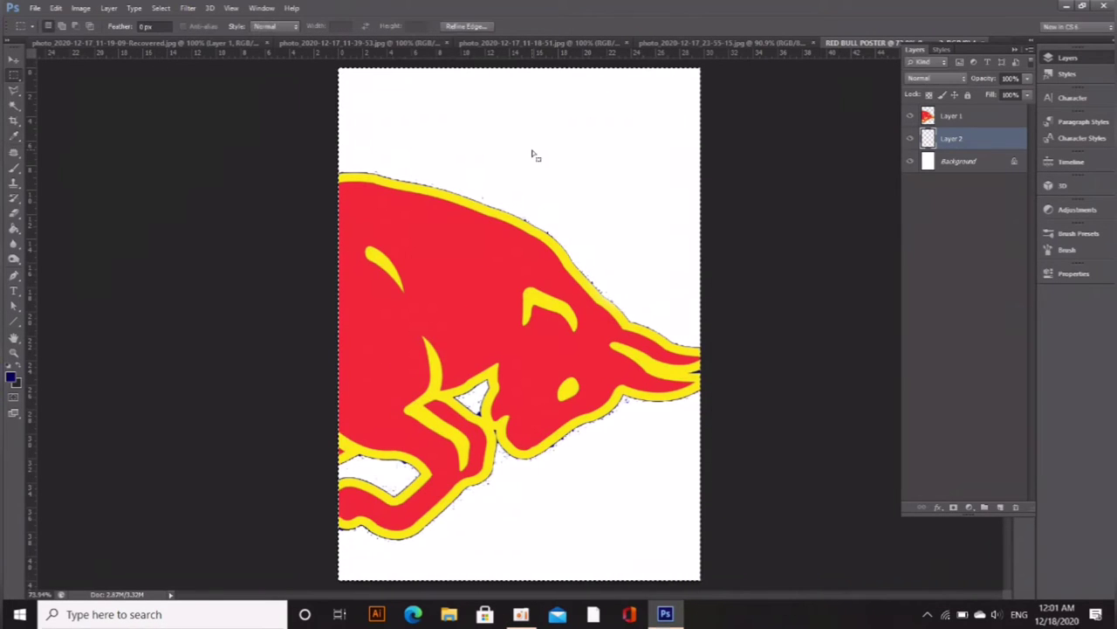
key(alt+BackSpace)
click(13, 60)
scroll(586, 407, down, 2)
scroll(586, 407, up, 2)
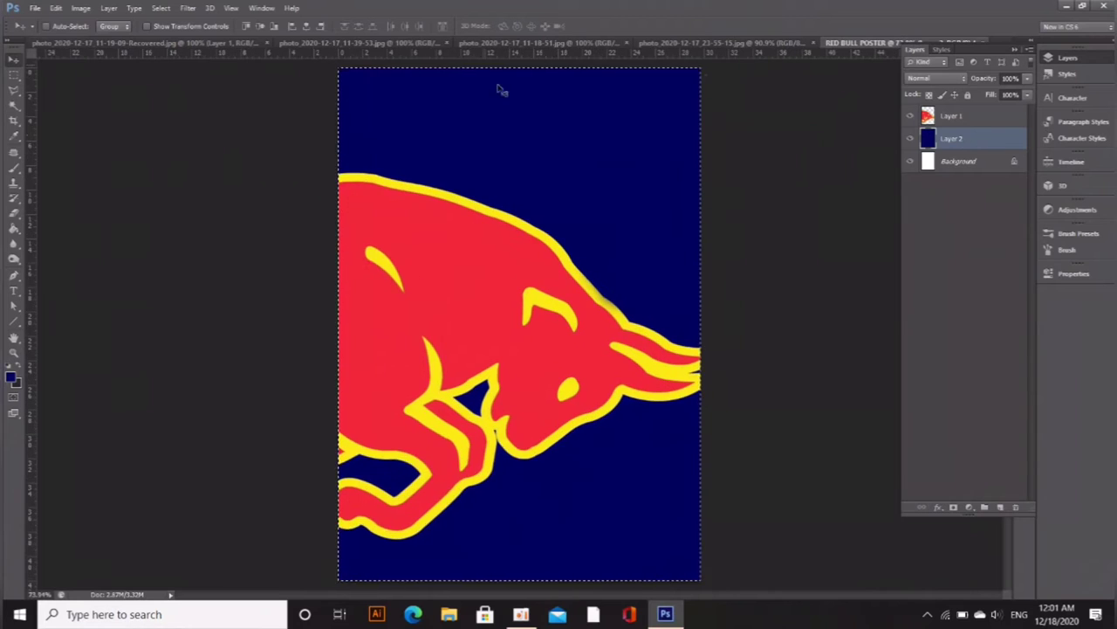
Copy the cut-out Red Bull can from its image into the poster and move its layer above the bull
scroll(464, 186, down, 4)
scroll(463, 186, down, 1)
click(407, 43)
click(232, 43)
drag(574, 259, 530, 305)
drag(960, 139, 959, 111)
scroll(590, 355, up, 1)
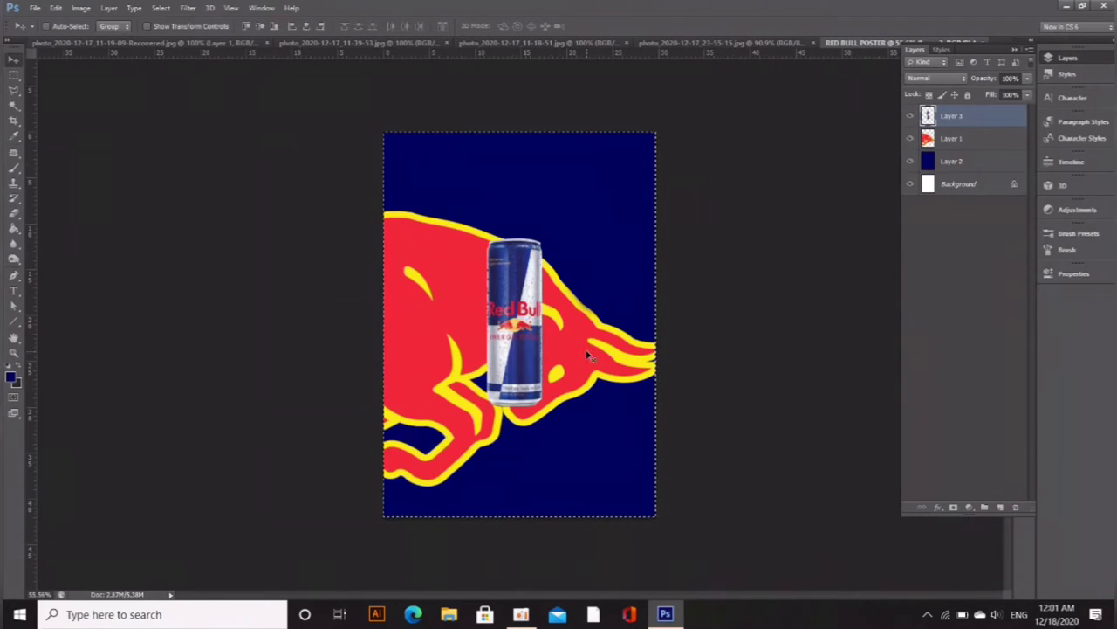
Enlarge the can to about 129% and position it near the poster's centre
key(ctrl+t)
drag(542, 239, 550, 214)
drag(528, 278, 541, 304)
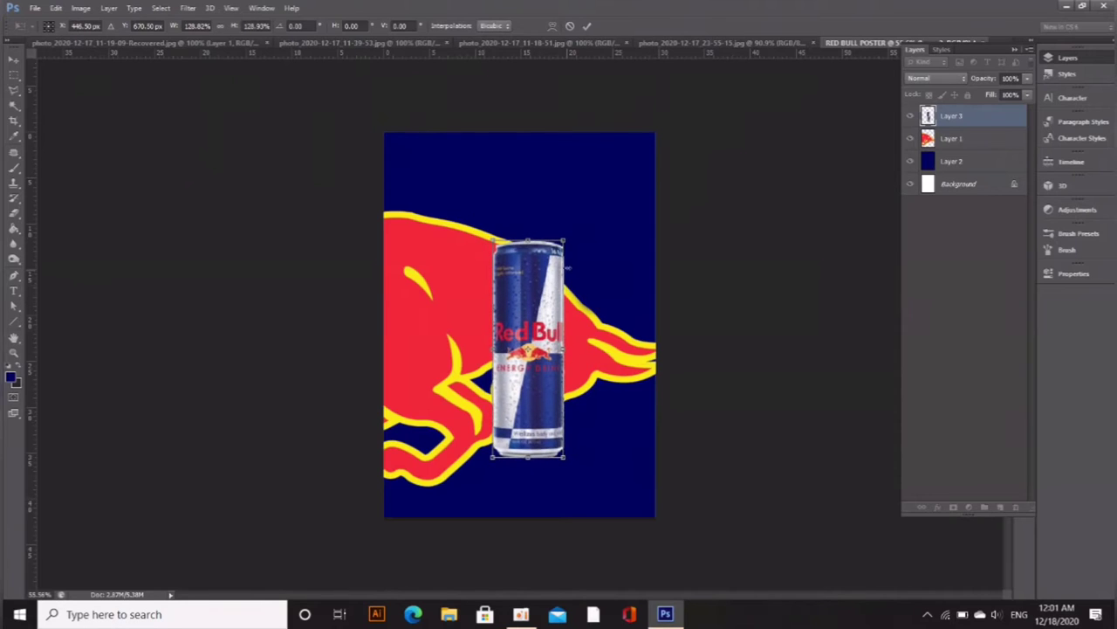
key(Return)
mouse_move(541, 355)
mouse_down()
mouse_move(515, 363)
mouse_move(533, 332)
mouse_move(542, 357)
mouse_up()
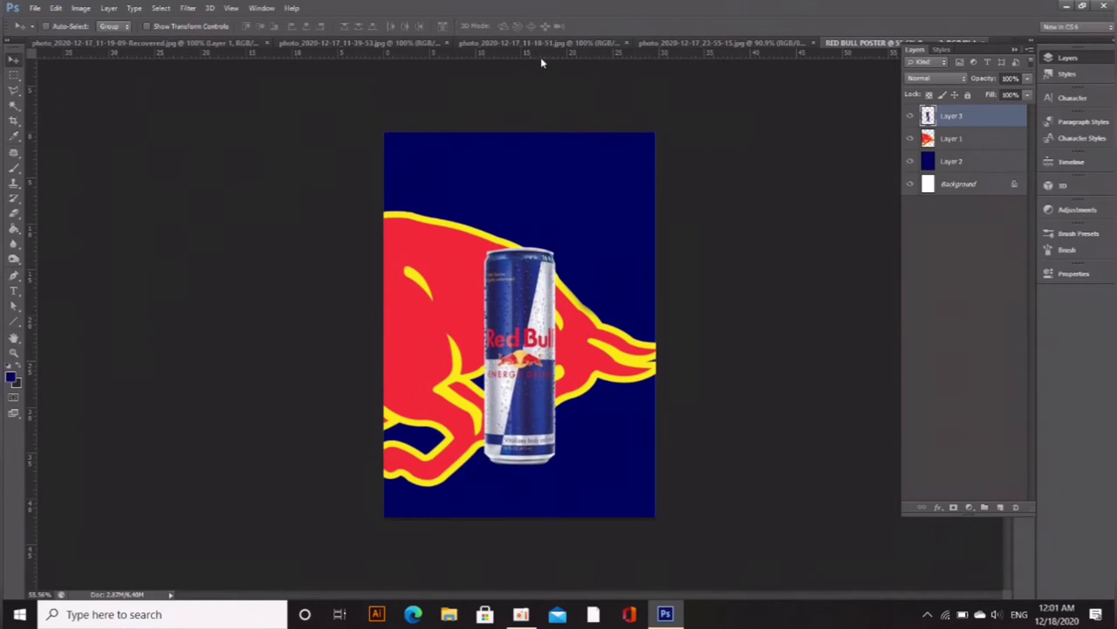
Copy the ice cubes picture from photo_2020-12-17_23-55-15.jpg onto the lower part of the poster
scroll(636, 254, up, 1)
scroll(640, 268, down, 3)
scroll(640, 268, up, 1)
click(679, 42)
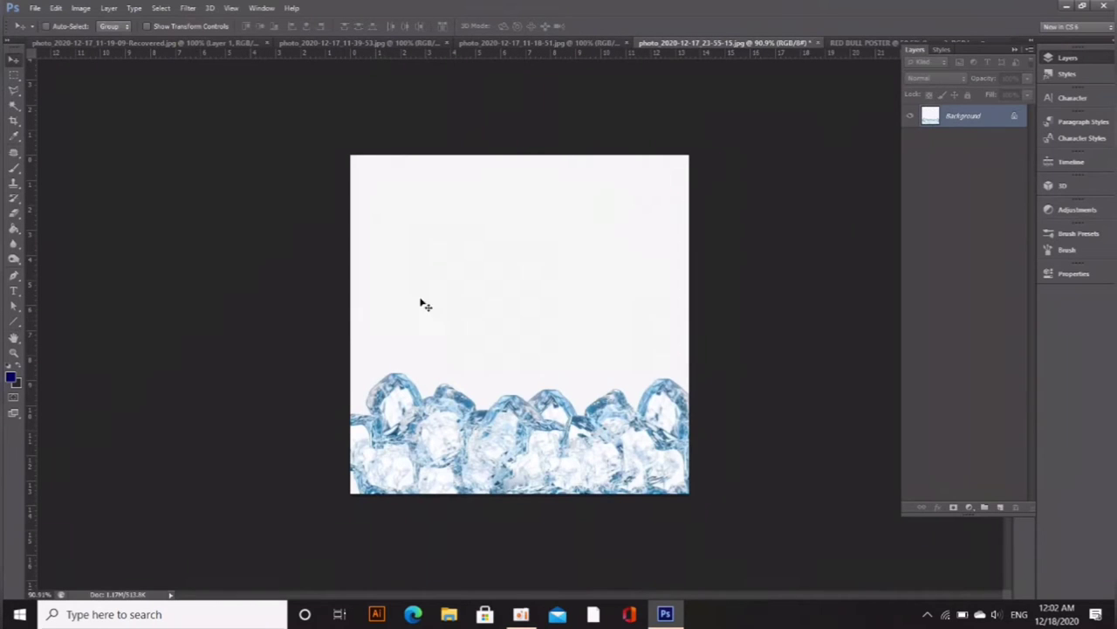
drag(420, 304, 536, 428)
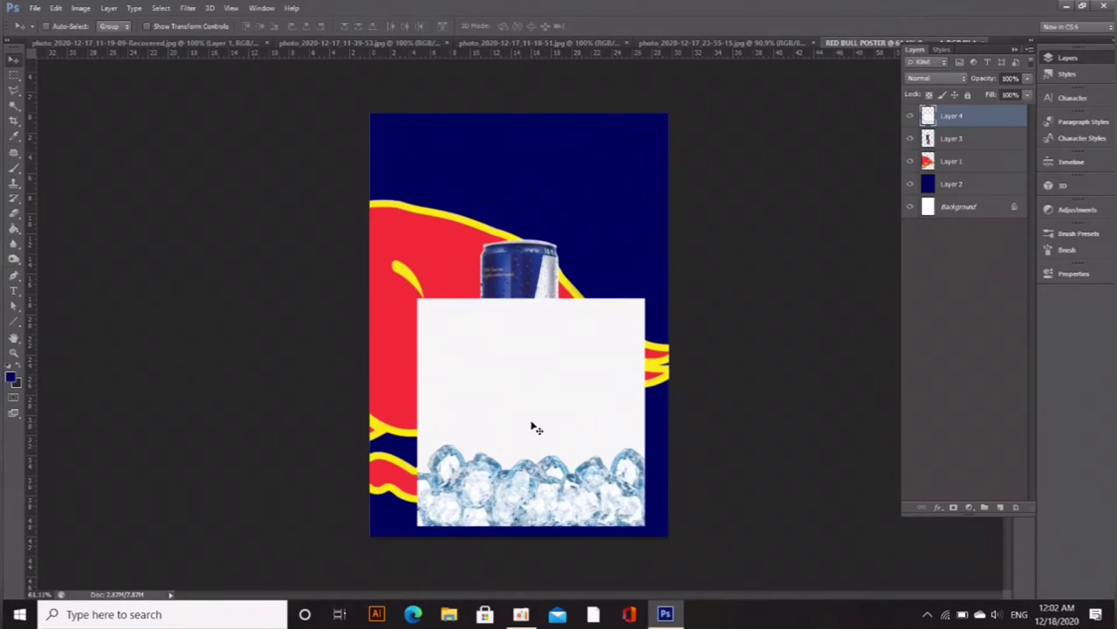
Stretch the ice picture to the poster's full width and down to its lower edge
key(ctrl+t)
drag(645, 412, 669, 412)
drag(532, 526, 531, 536)
drag(393, 418, 370, 418)
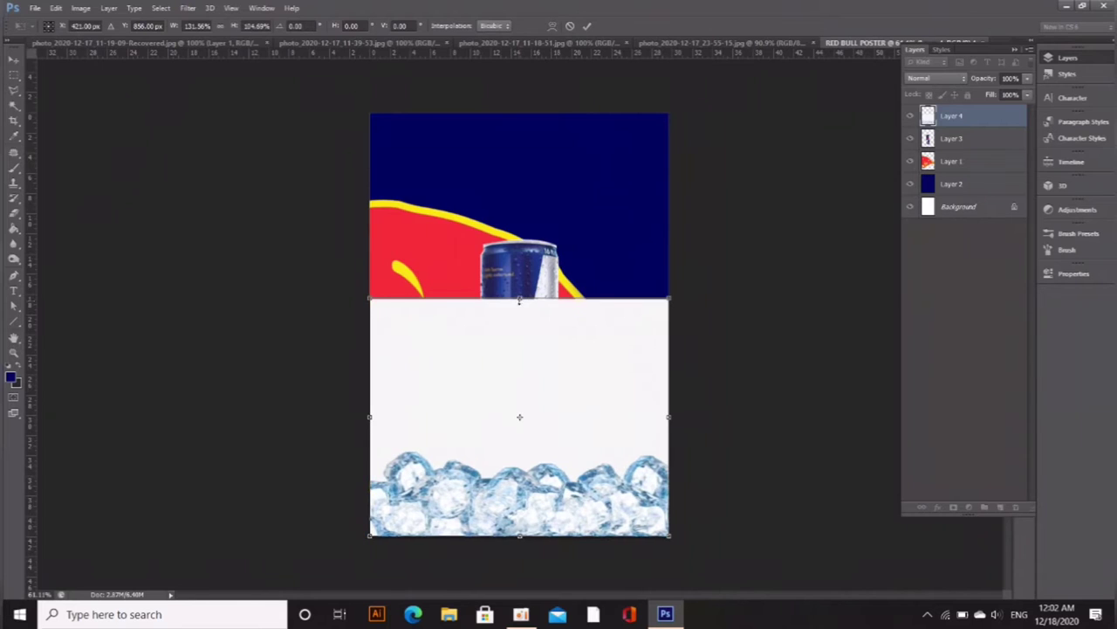
drag(520, 300, 519, 287)
key(Return)
Remove the white background above the ice cubes with the Magic Eraser
right_click(13, 213)
click(46, 233)
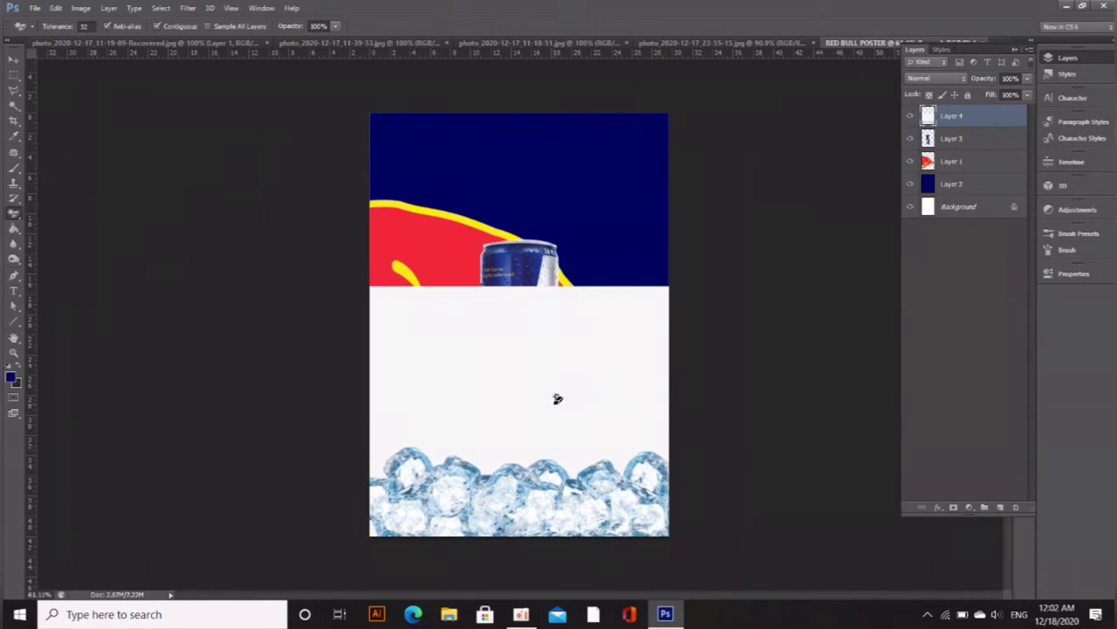
click(557, 399)
key(v)
scroll(586, 472, down, 1)
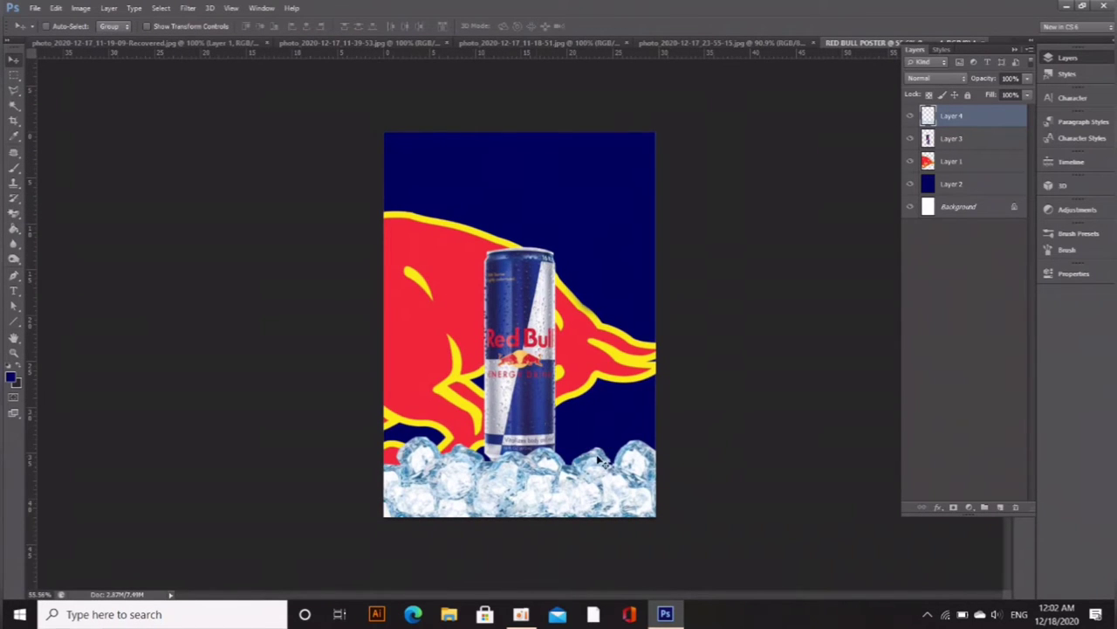
Set the bull layer's opacity to 60%
scroll(599, 460, up, 2)
scroll(432, 352, down, 1)
click(951, 162)
text(60)
key(Return)
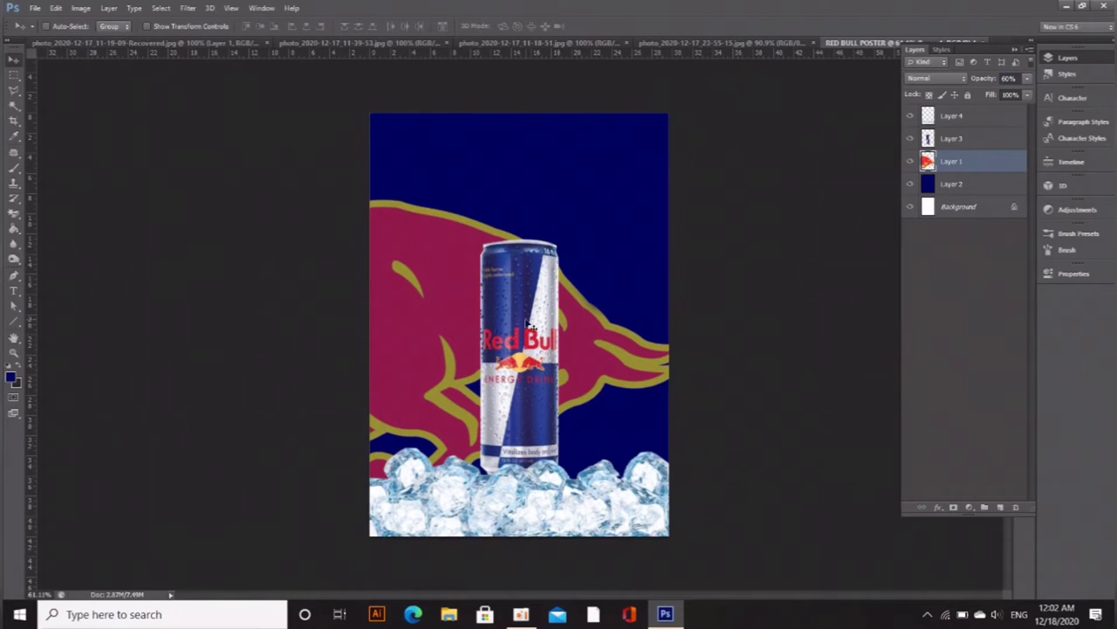
Close the ice cubes image without saving it, and close the bull source image
click(814, 42)
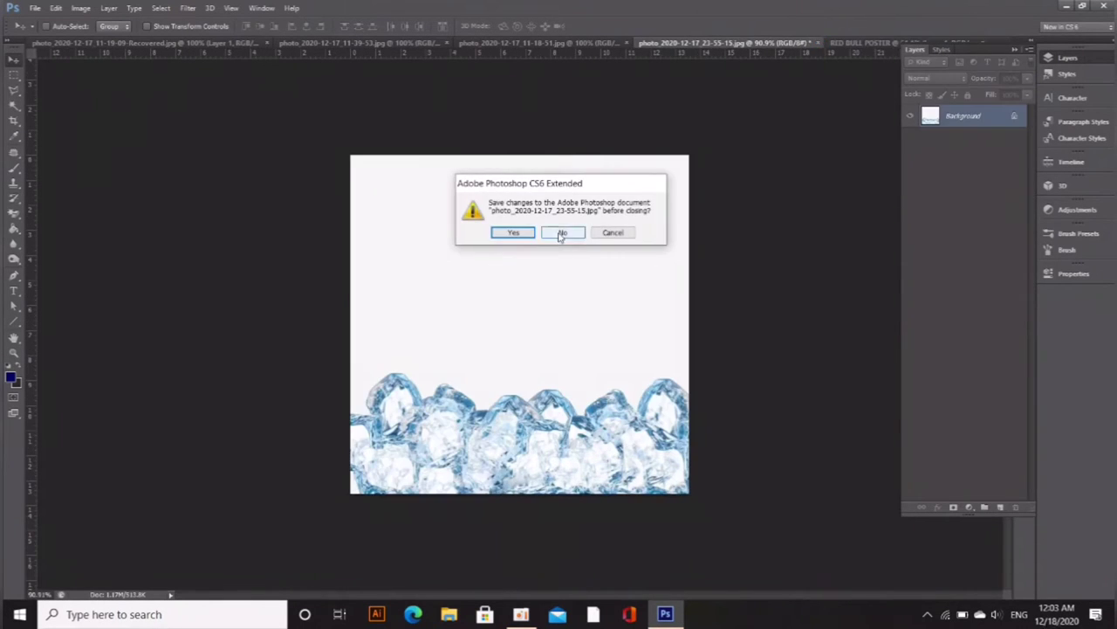
click(563, 233)
click(645, 42)
click(648, 43)
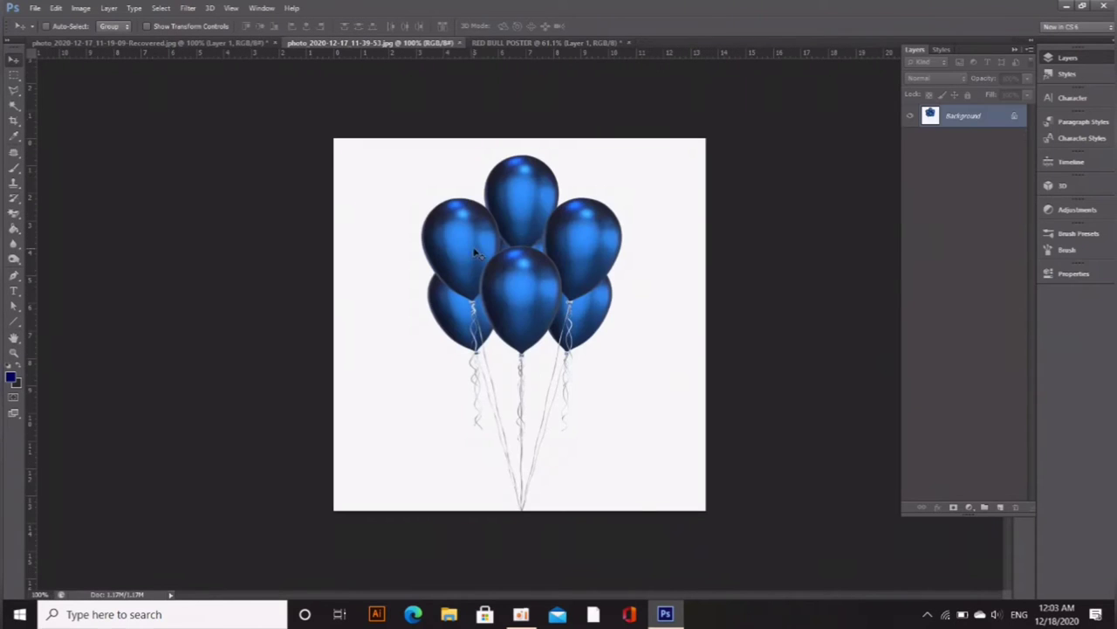
Copy the blue balloons picture into the upper part of the poster and move its layer to the top of the stack
drag(523, 252, 471, 194)
drag(440, 195, 442, 183)
scroll(430, 197, up, 1)
drag(953, 162, 954, 108)
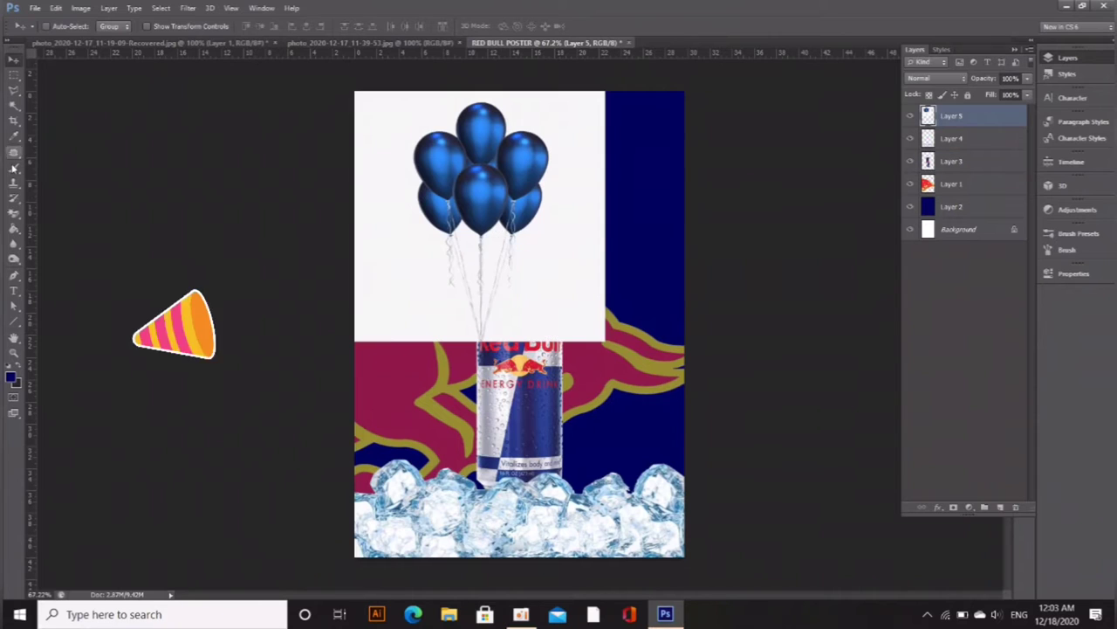
Remove the white background around the balloons with the Magic Eraser and erase the leftover speck beneath them with the Eraser
click(13, 213)
click(384, 255)
scroll(450, 254, up, 3)
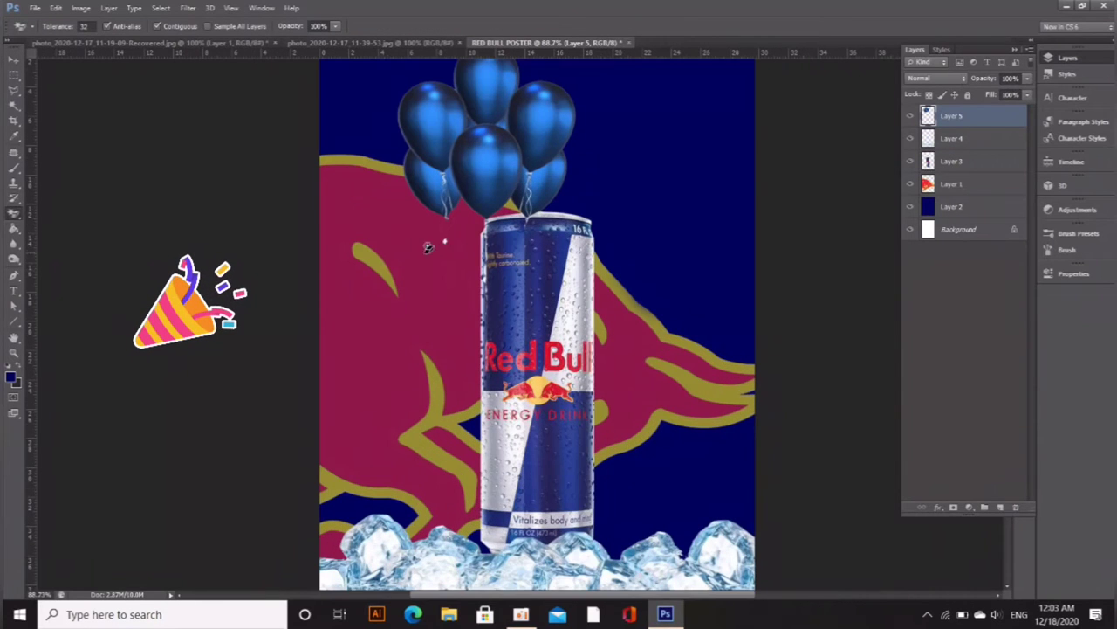
right_click(11, 215)
click(55, 212)
scroll(482, 274, up, 1)
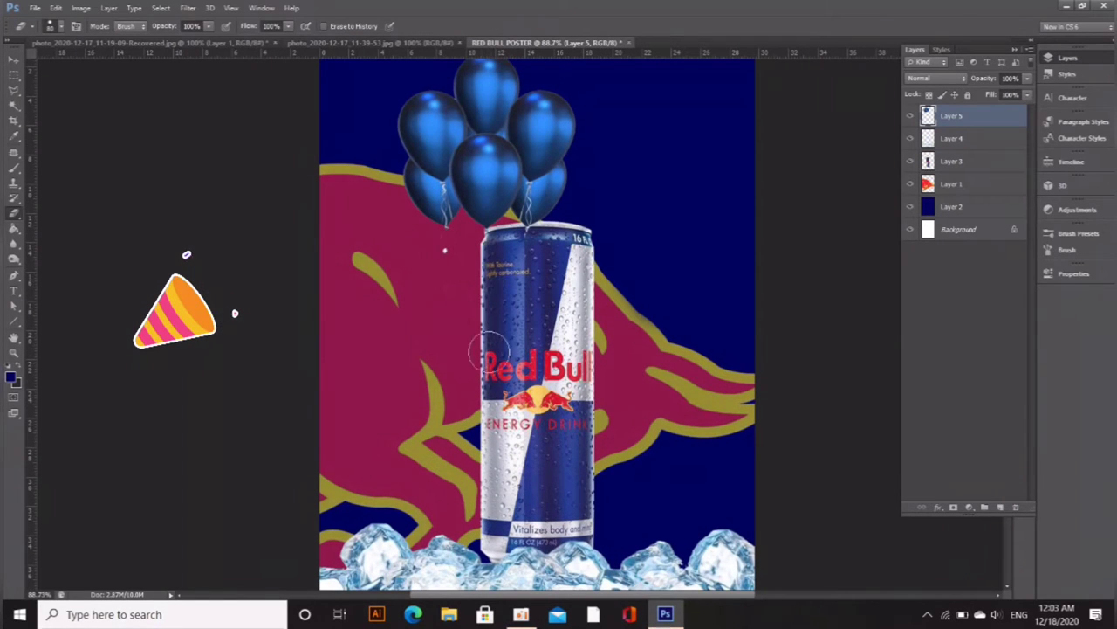
click(451, 266)
click(14, 60)
Draw thin 1 px straight lines as balloon strings running from the balloons down to a common point on the can
click(13, 321)
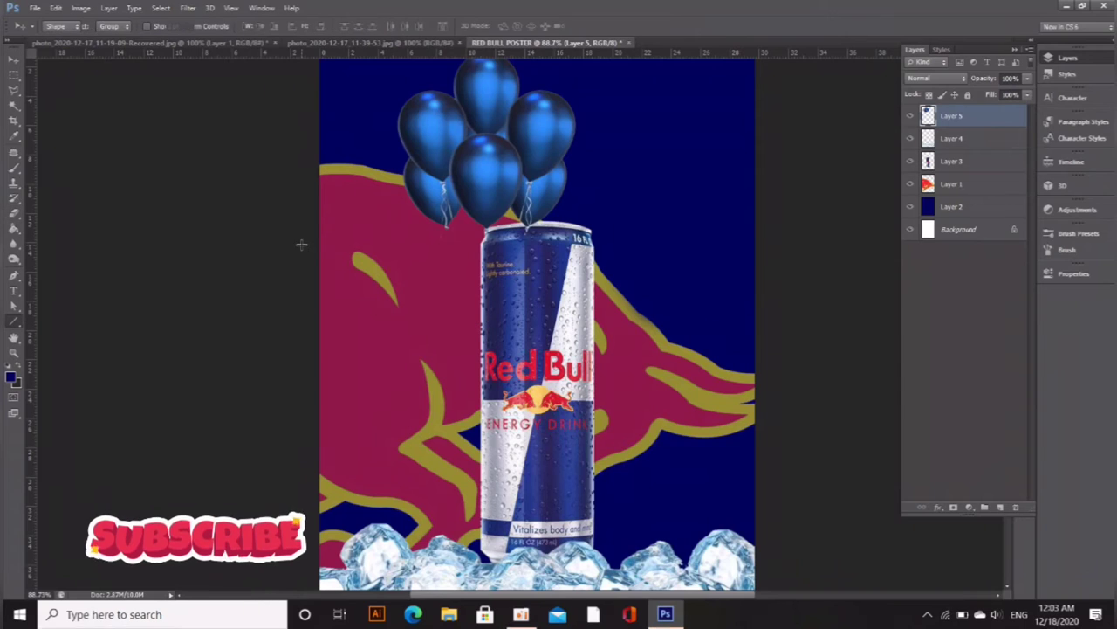
mouse_move(447, 227)
mouse_down()
mouse_move(502, 346)
mouse_move(481, 321)
mouse_up()
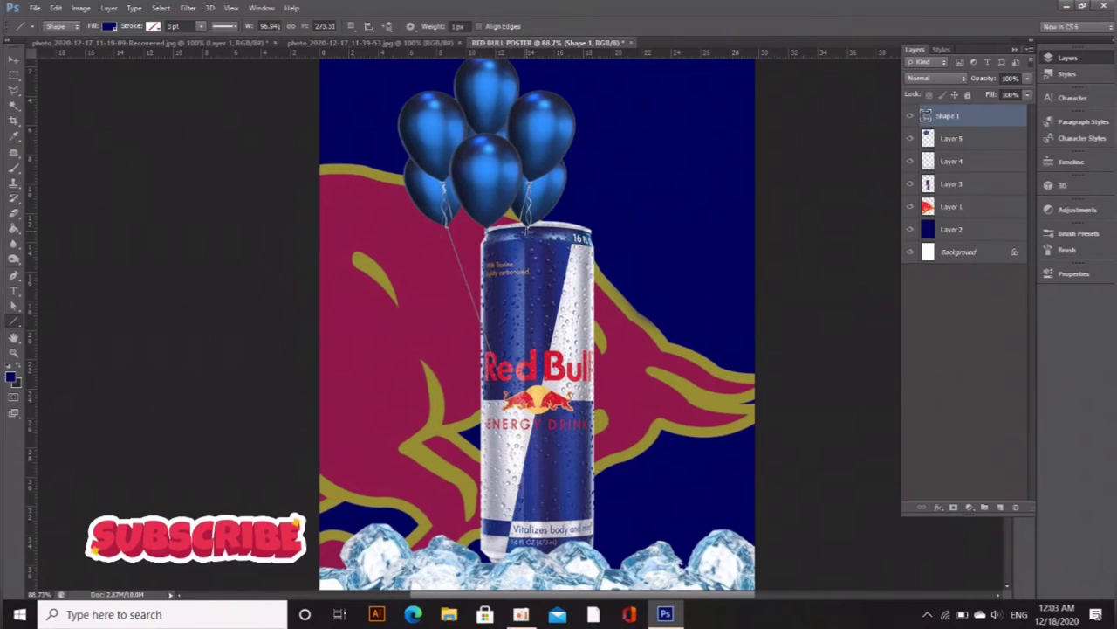
drag(527, 231, 497, 377)
mouse_move(486, 231)
mouse_down()
mouse_move(497, 376)
mouse_move(513, 358)
mouse_up()
mouse_move(451, 224)
mouse_down()
mouse_move(502, 349)
mouse_move(480, 371)
mouse_up()
Change the fill of all five string line shapes to white
shift+click(947, 206)
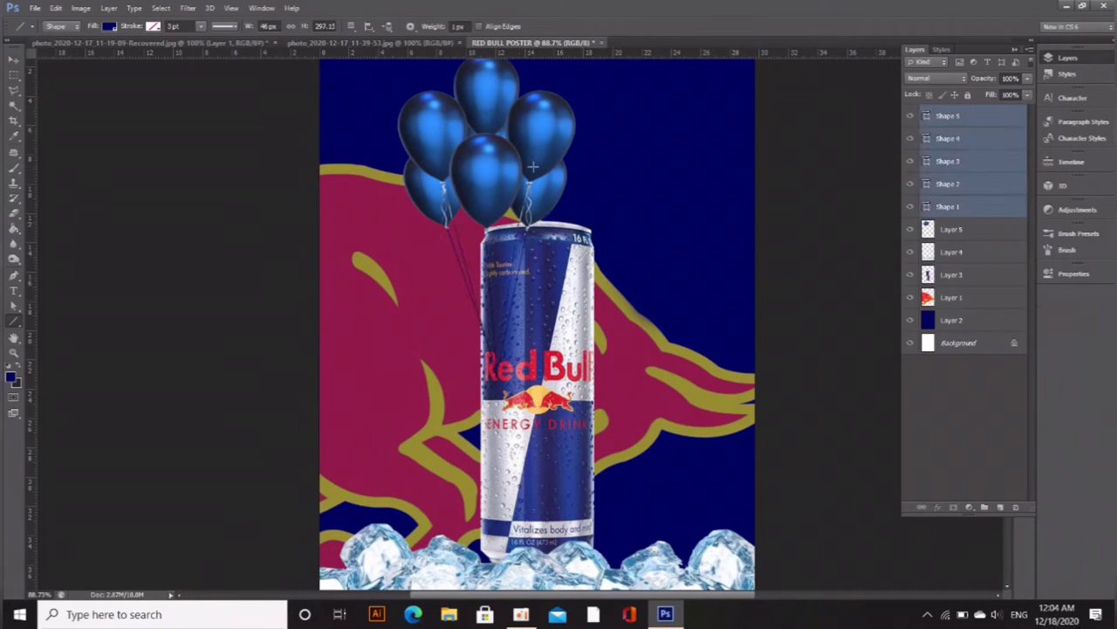
click(109, 26)
click(102, 88)
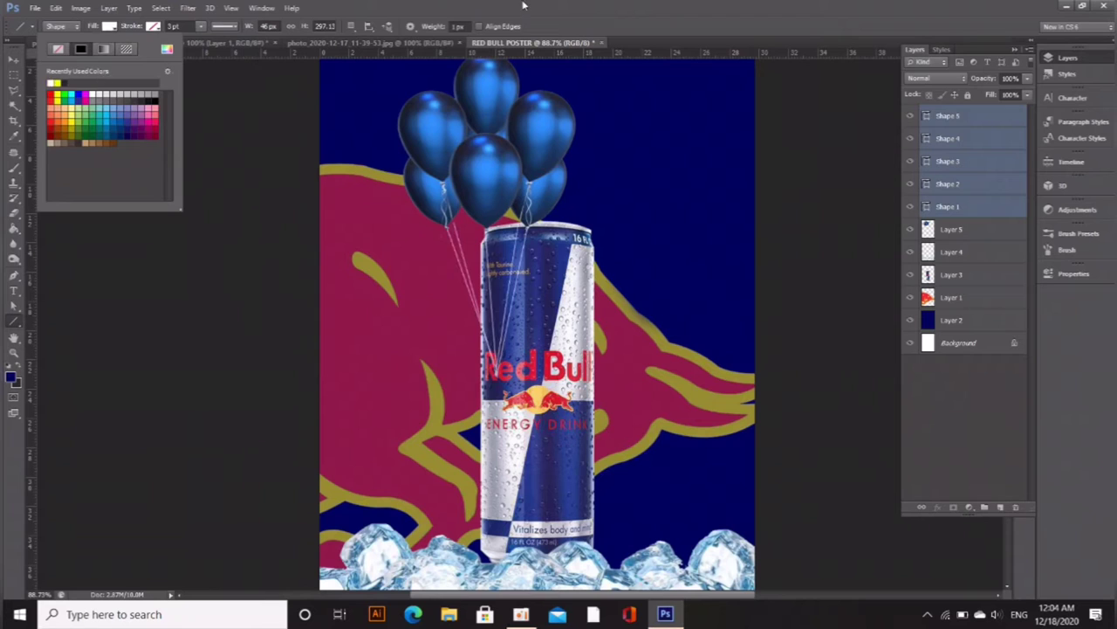
click(992, 182)
Group the string shapes, and combine that group with the balloon layer in another group
key(ctrl+g)
click(959, 129)
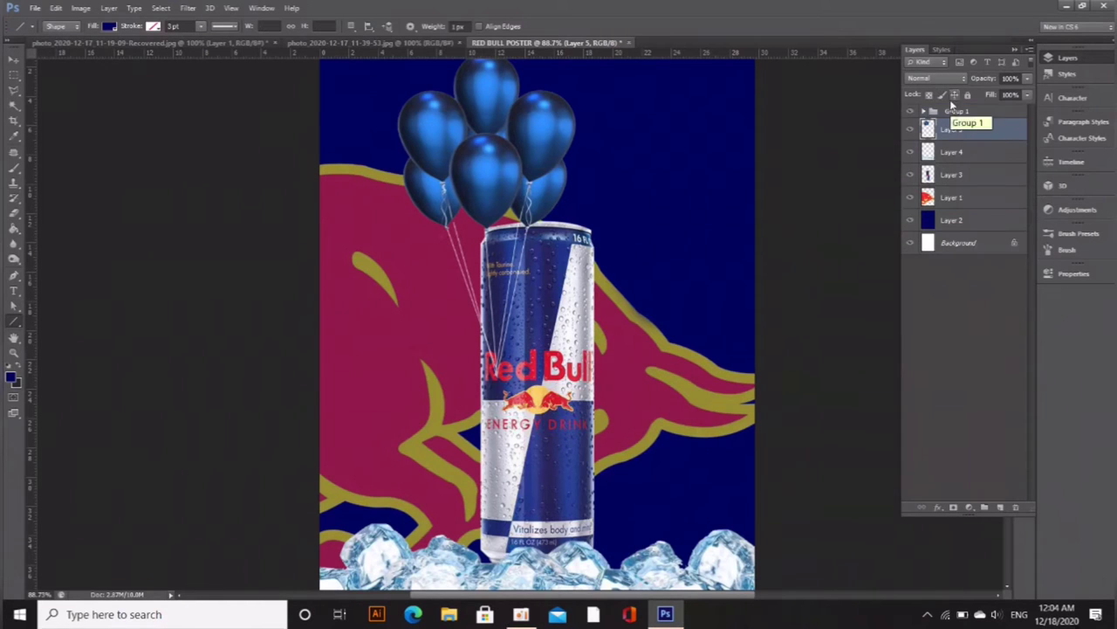
shift+click(952, 110)
key(ctrl+g)
key(ctrl+0)
Shrink and tilt the balloon group to the left of the can's top, and move it beneath the can layer
key(v)
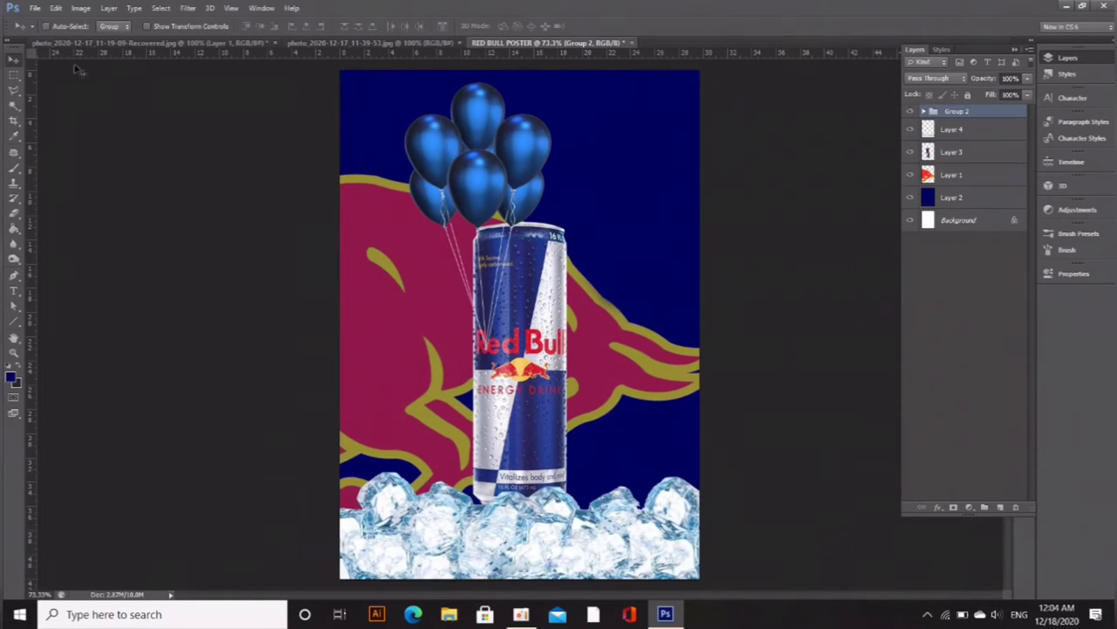
drag(485, 175, 443, 179)
key(ctrl+t)
drag(511, 85, 494, 111)
drag(501, 331, 531, 307)
drag(435, 205, 448, 189)
key(Return)
drag(951, 112, 956, 164)
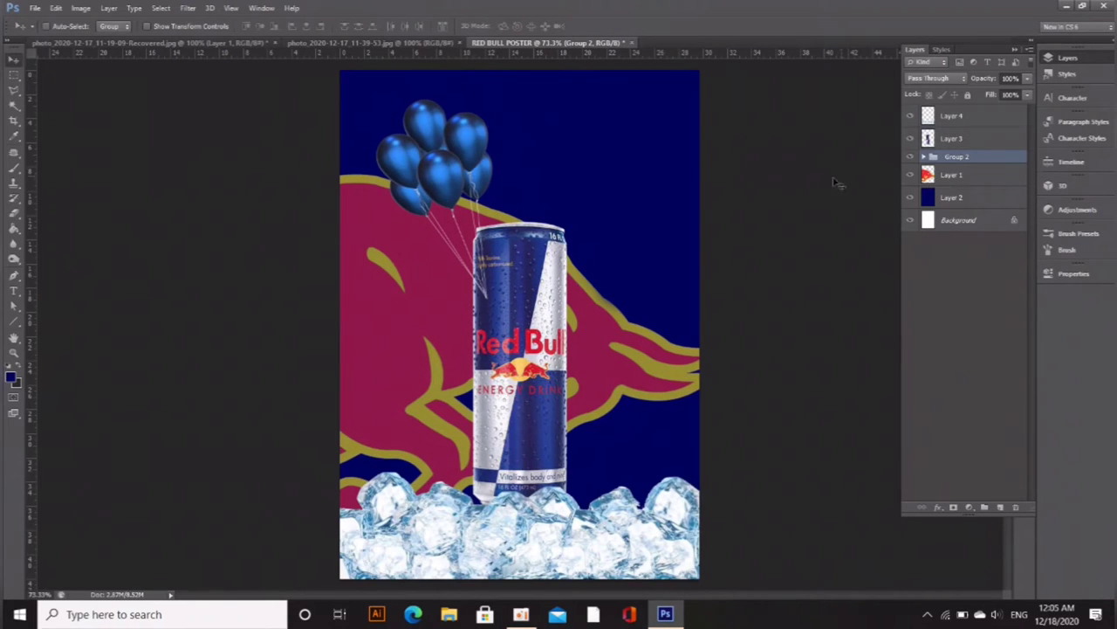
Duplicate the balloon group for the other side of the can
drag(449, 179, 623, 178)
key(ctrl+j)
key(ctrl+t)
drag(624, 282, 588, 304)
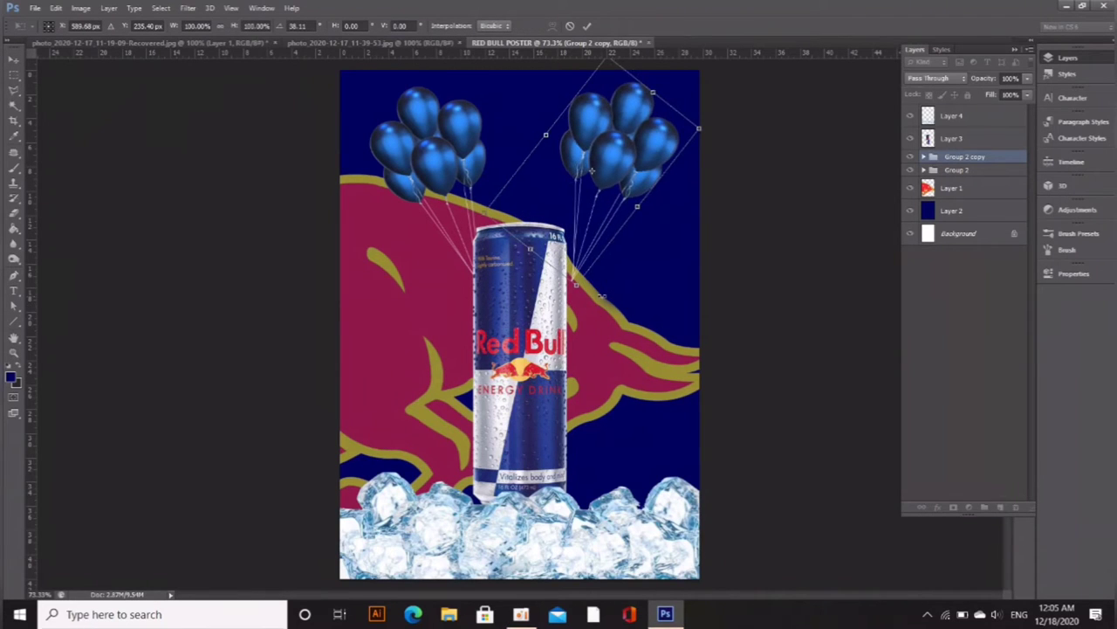
key(Escape)
Flip the duplicated balloon group horizontally and place it to the right of the can's top, mirroring the original group
key(ctrl+t)
right_click(557, 218)
click(593, 406)
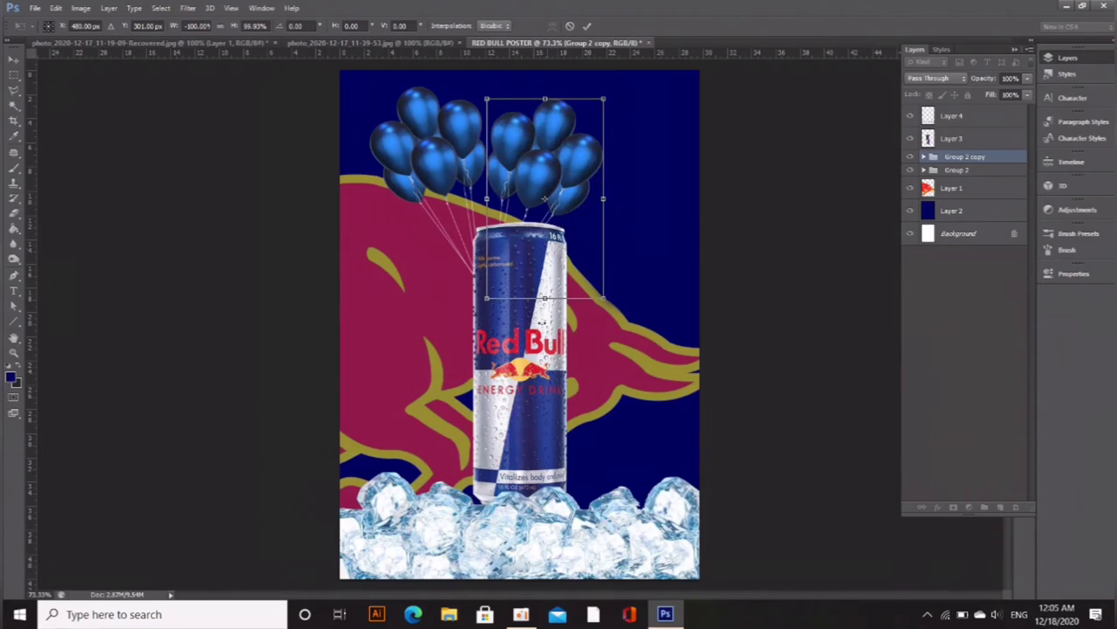
drag(557, 208, 626, 213)
key(Return)
key(ctrl+minus)
key(ctrl+minus)
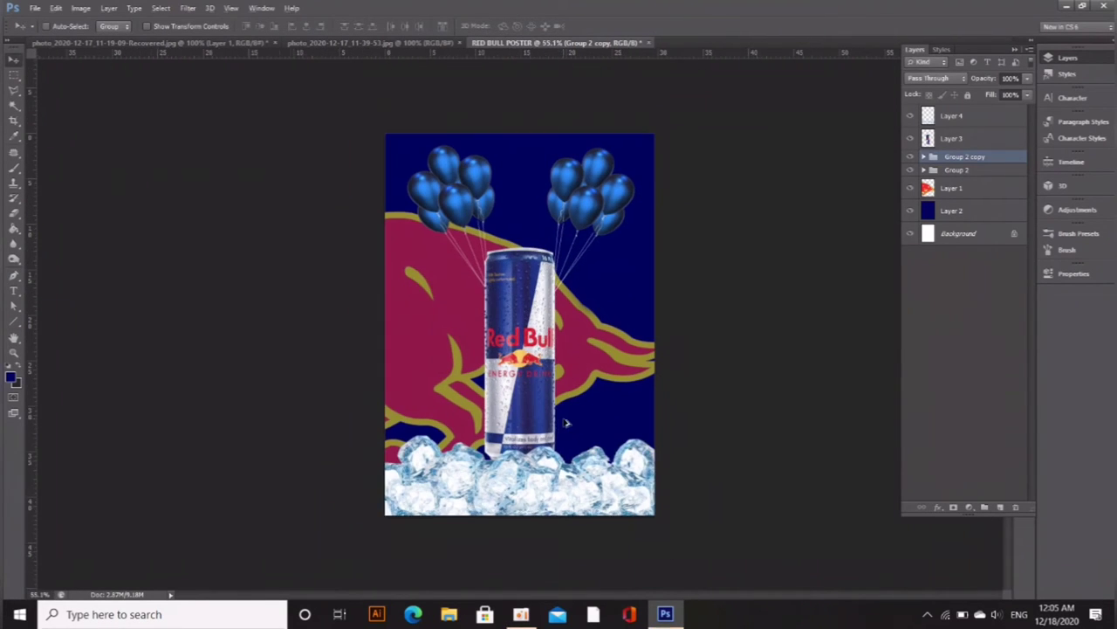
Enlarge the ice cubes on Layer 4 slightly so they reach higher around the can's base
key(ctrl+plus)
click(956, 116)
key(ctrl+t)
key(alt+shift)
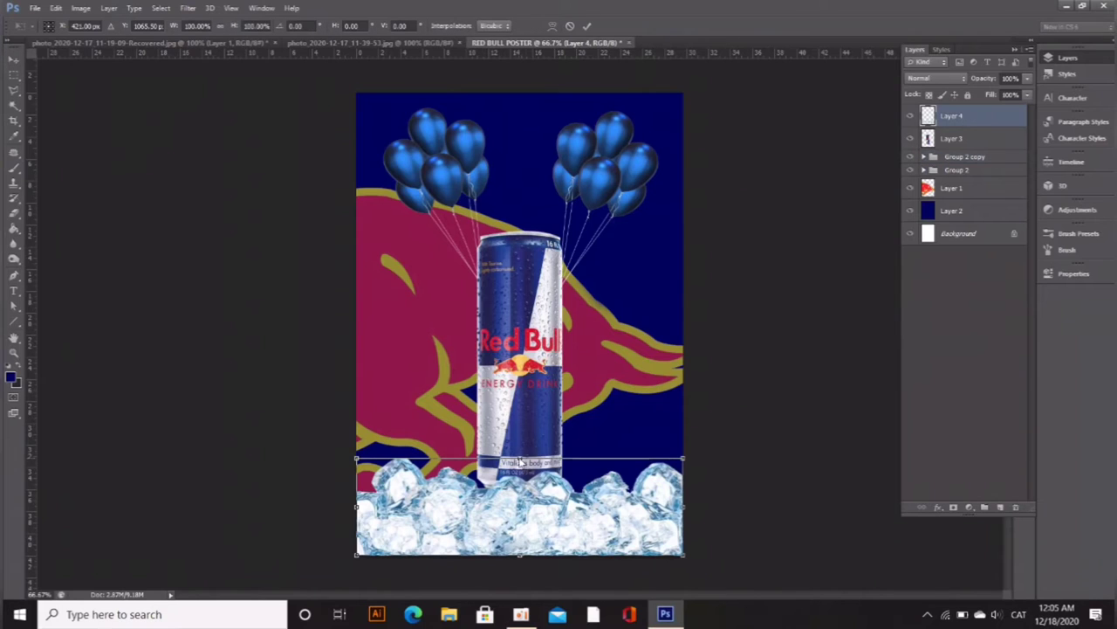
drag(564, 499, 564, 490)
key(Return)
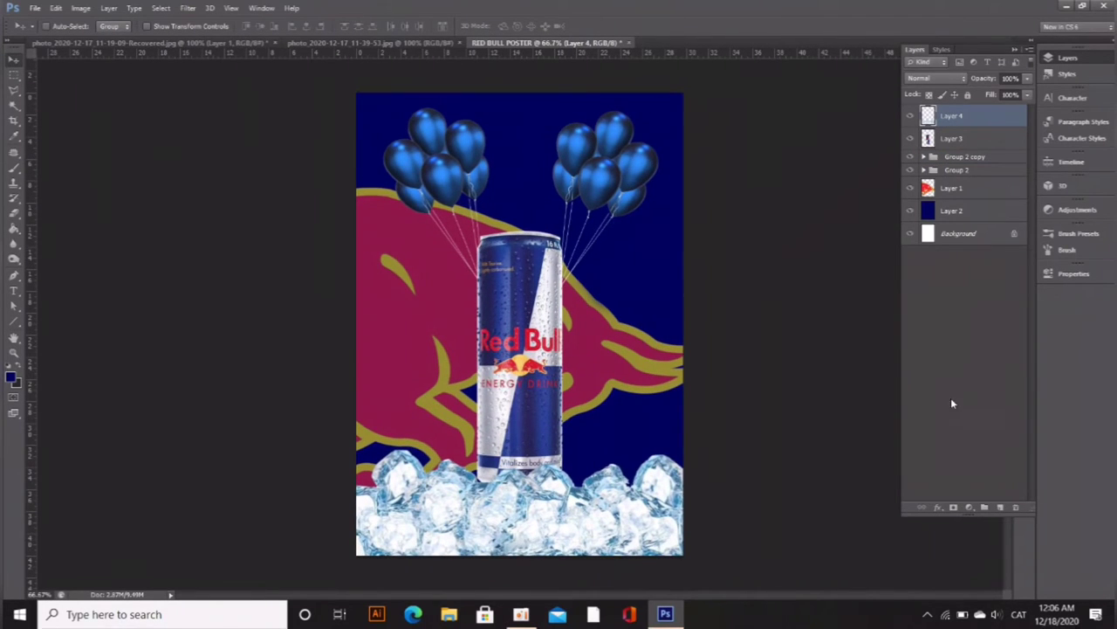
Choose the 385 sparkle brush tip, set its size to 150 px, and set the foreground color to pale blue (#d6e7f7)
click(1079, 249)
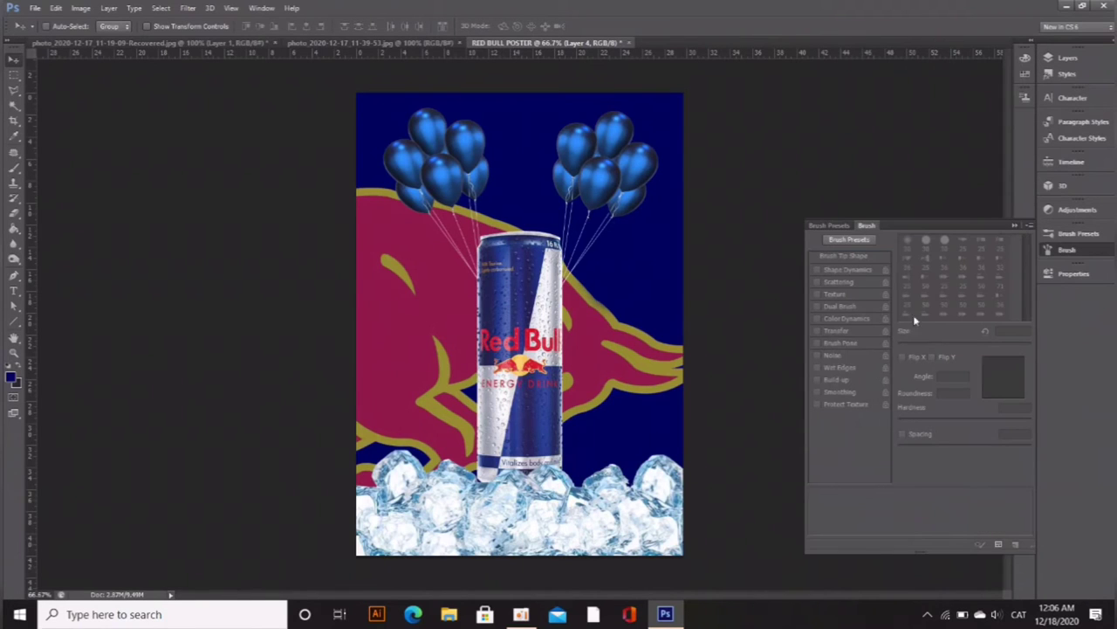
click(1069, 253)
click(1069, 254)
key(b)
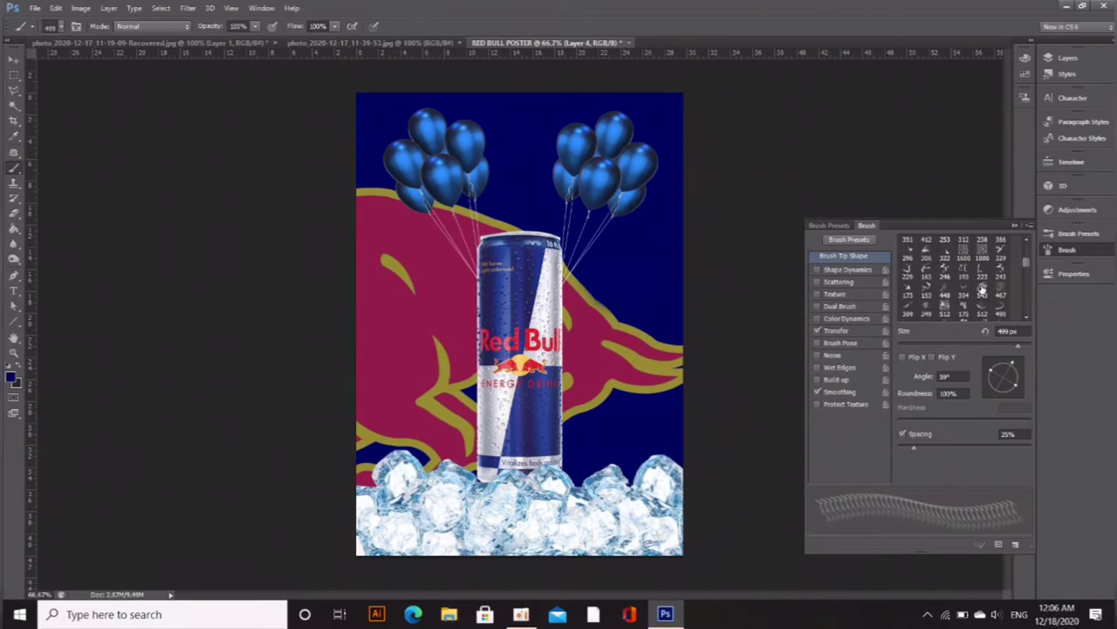
scroll(983, 286, down, 5)
click(945, 273)
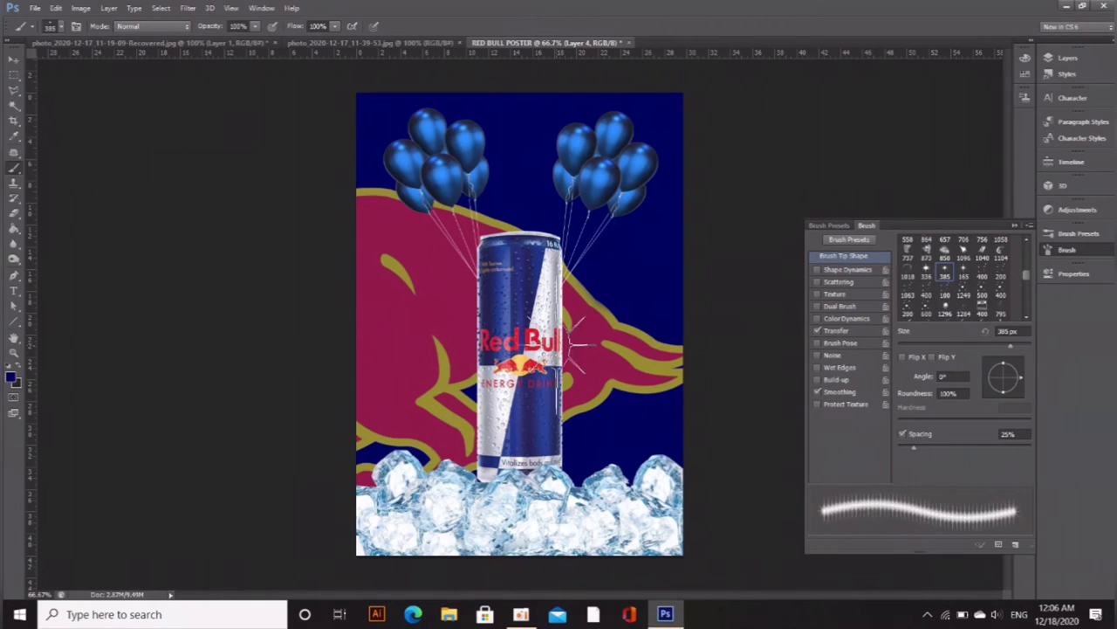
click(12, 373)
click(738, 308)
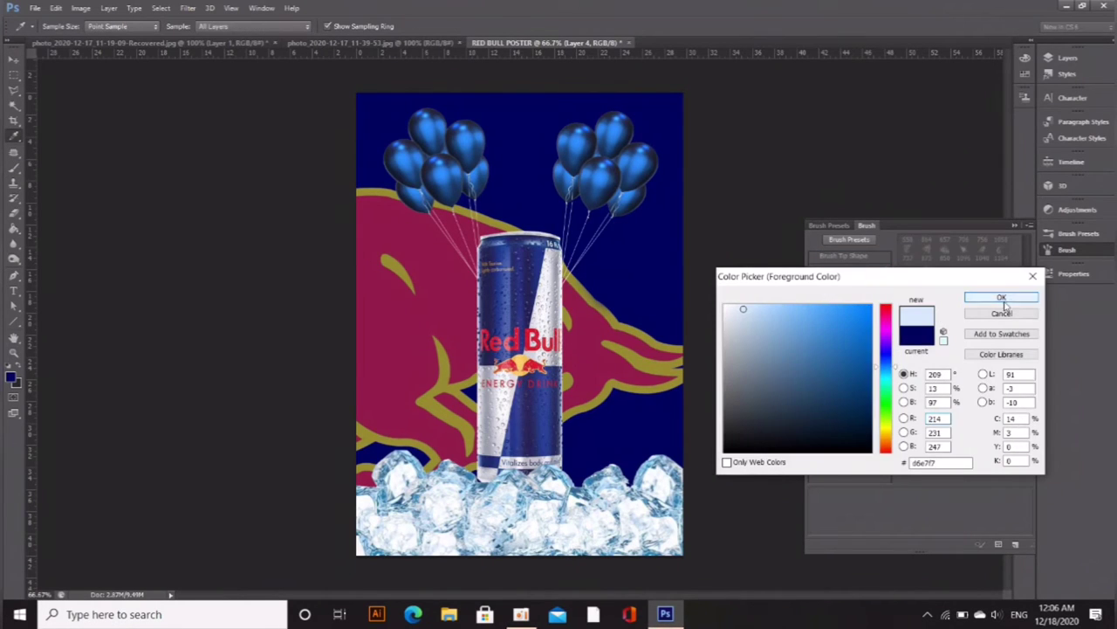
click(1001, 295)
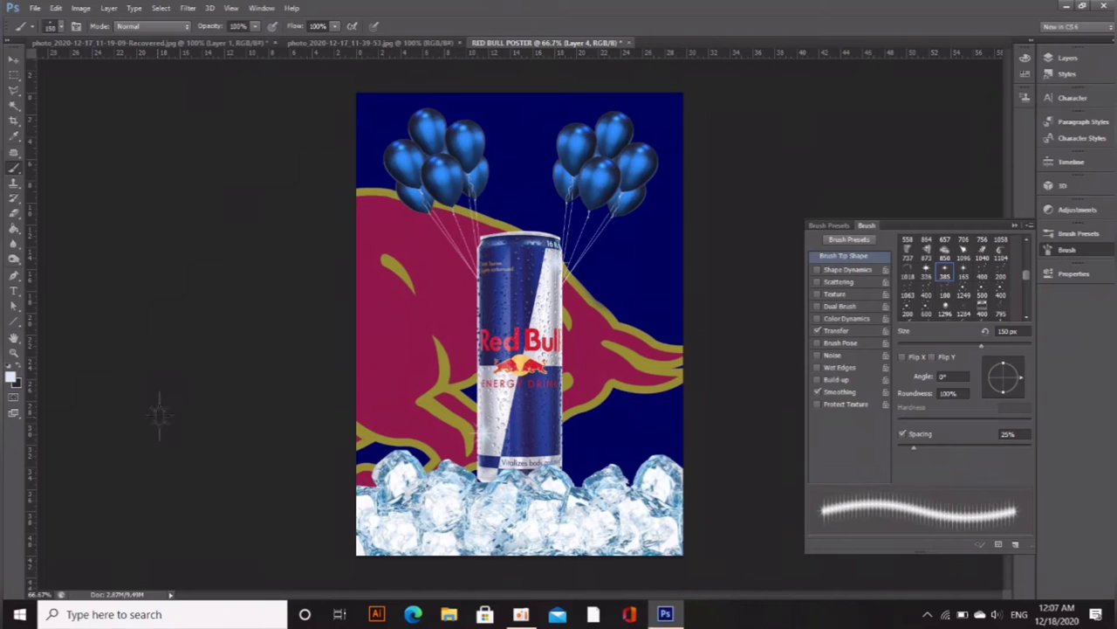
Add a new empty layer above the ice cubes layer
click(1066, 251)
click(1068, 59)
click(1000, 508)
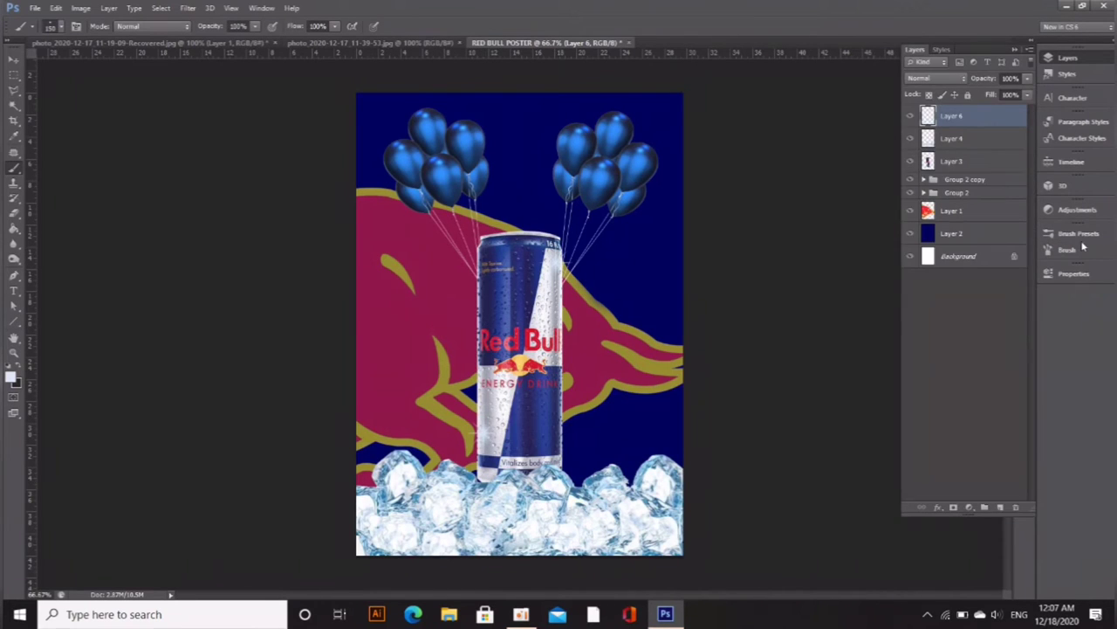
Choose the 978 lightning brush tip and set it to 500 px with an angle of about 88°
click(1078, 235)
click(866, 226)
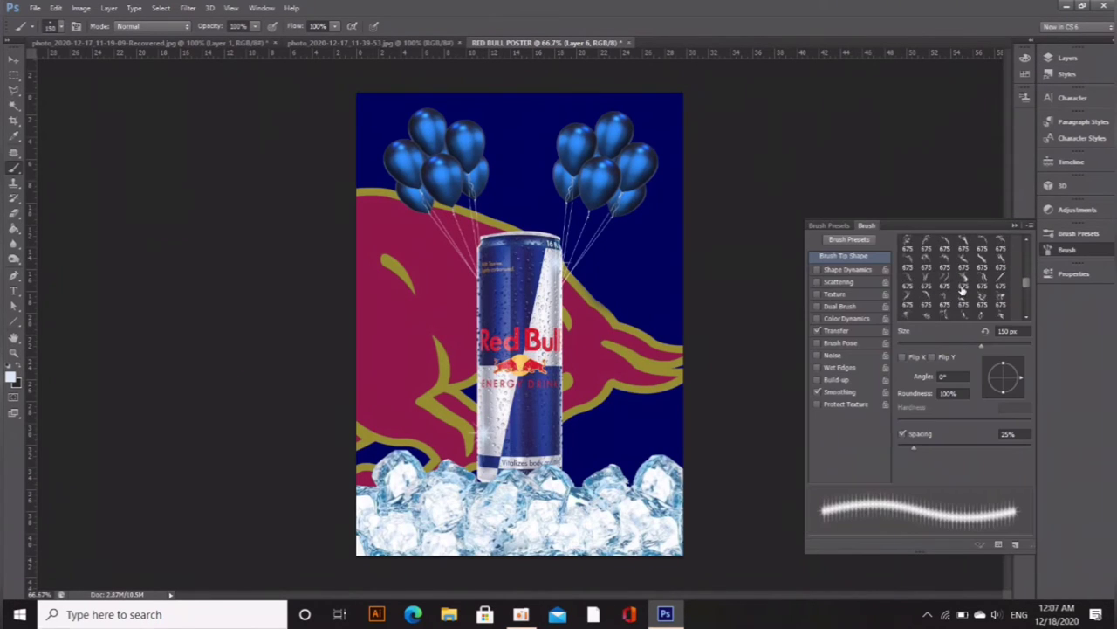
scroll(968, 292, up, 2)
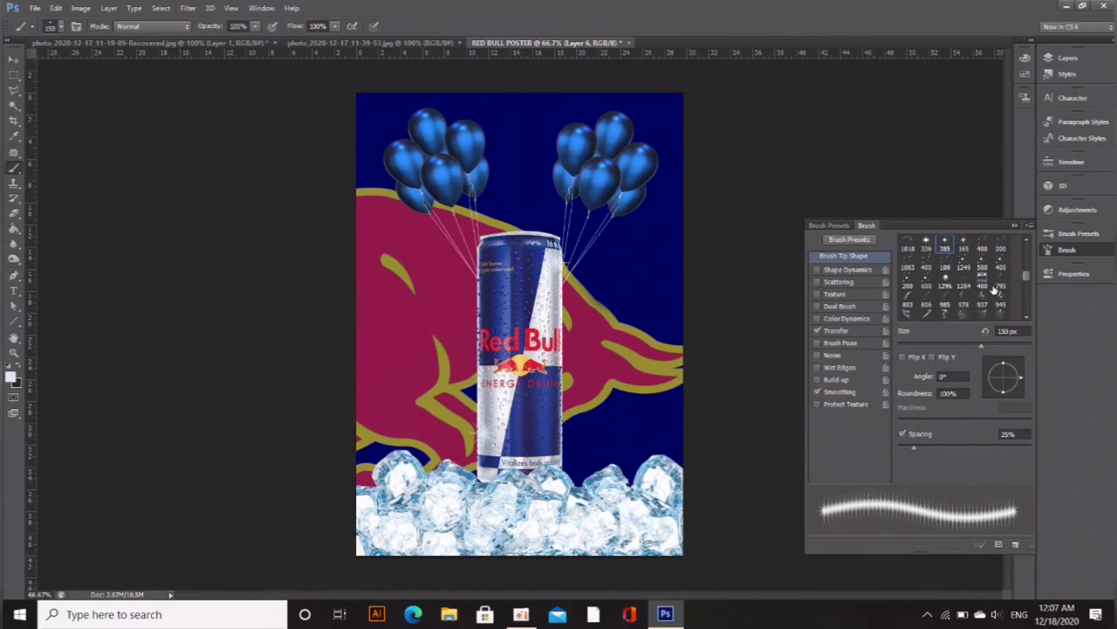
click(963, 299)
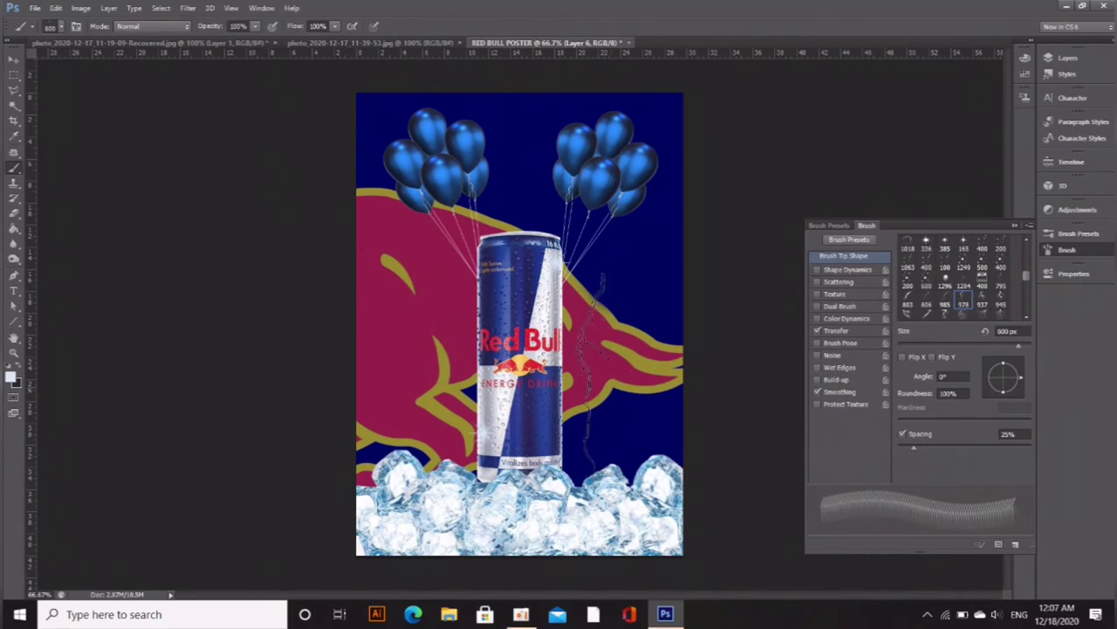
drag(1020, 377, 1004, 365)
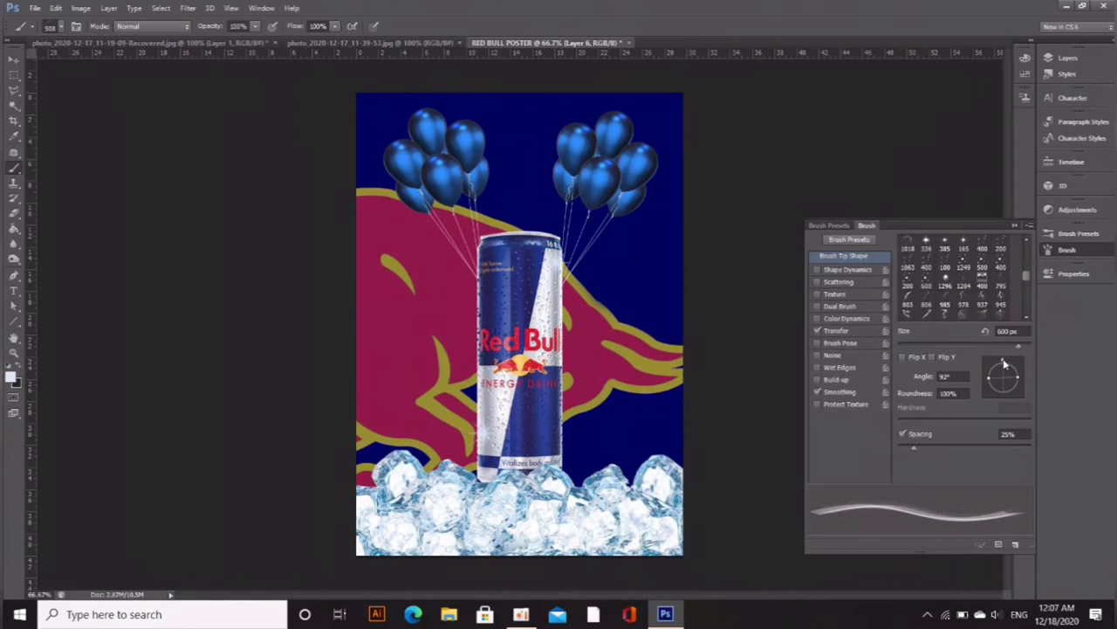
key(ctrl+z)
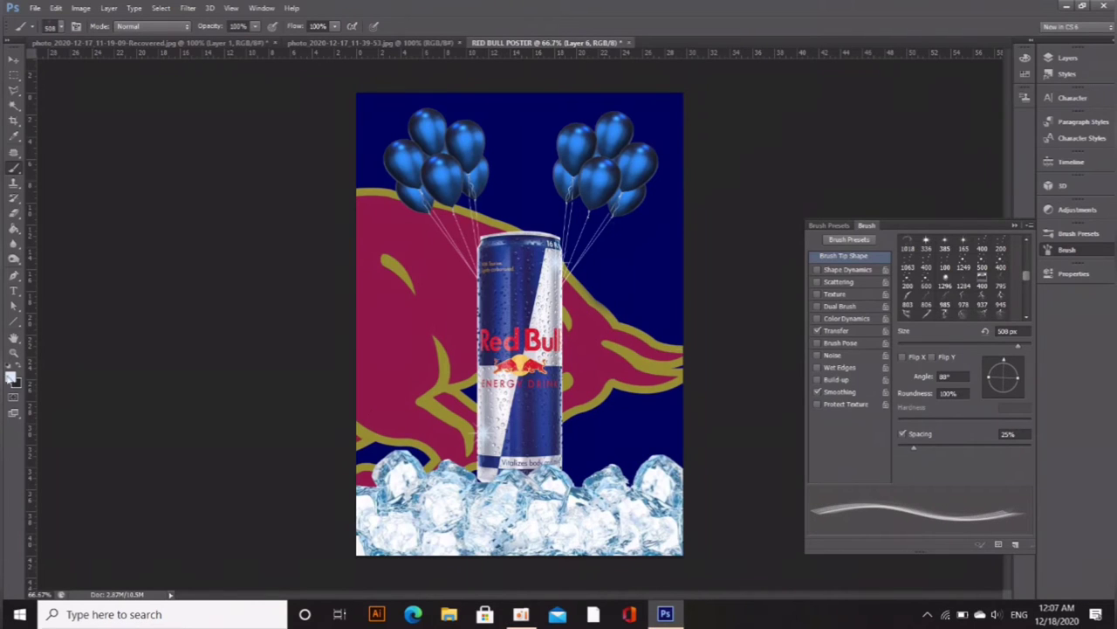
Set the foreground color to bright yellow (#fcff00) and move the empty Layer 6 beneath the two balloon groups
click(11, 377)
click(886, 427)
drag(867, 316, 871, 307)
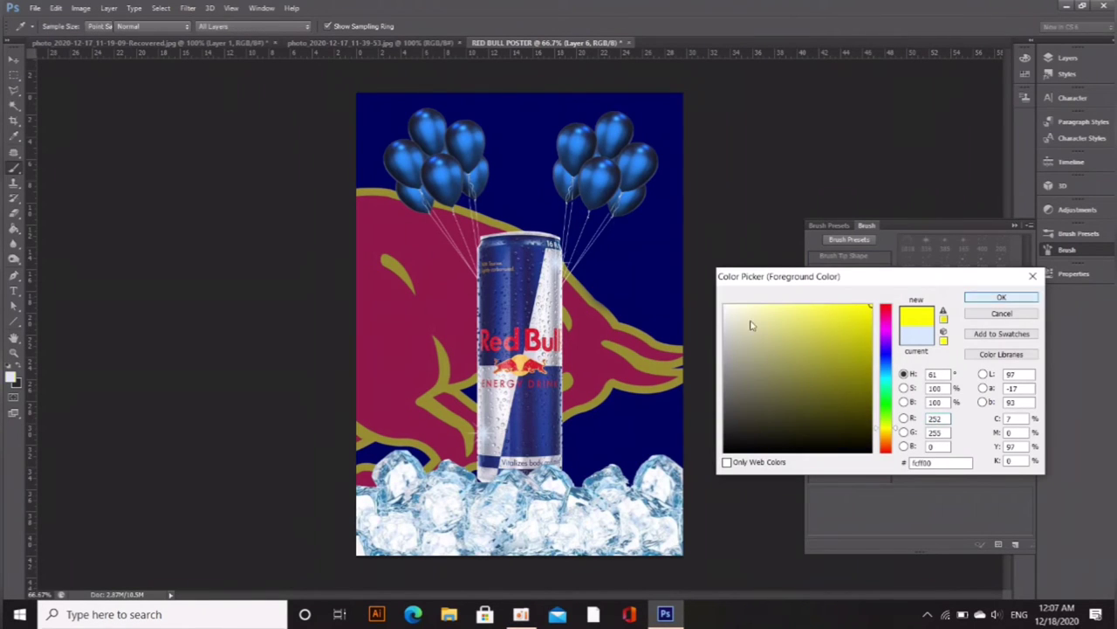
click(1001, 297)
click(1067, 58)
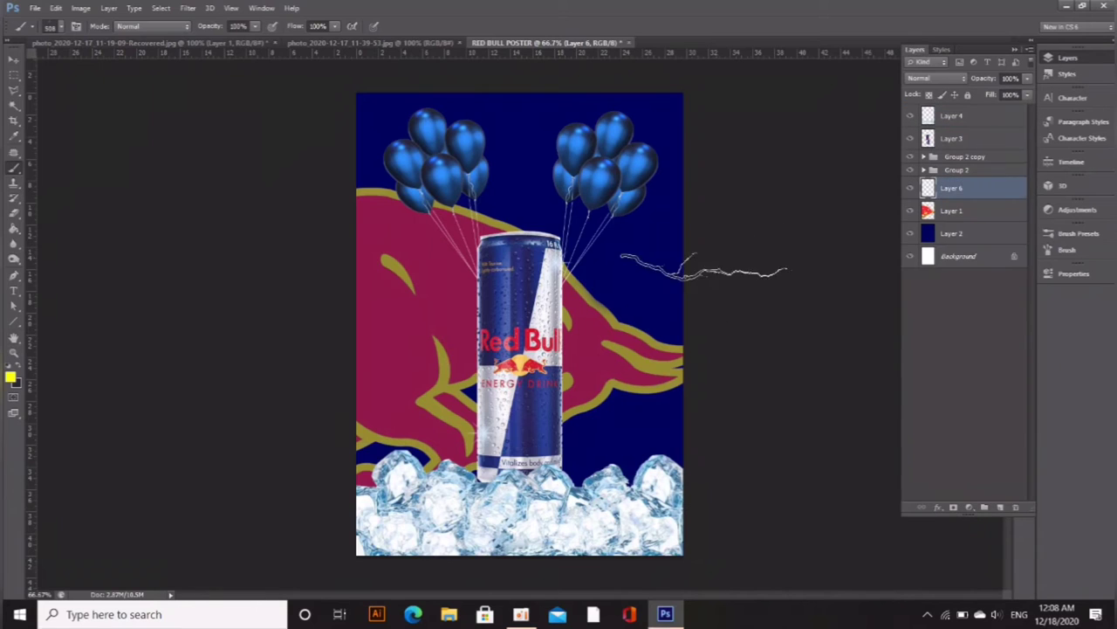
Stamp two yellow lightning bolts extending rightward from the can's middle with the roughly 500 px tip, rotating it between stamps
click(1083, 234)
click(1067, 250)
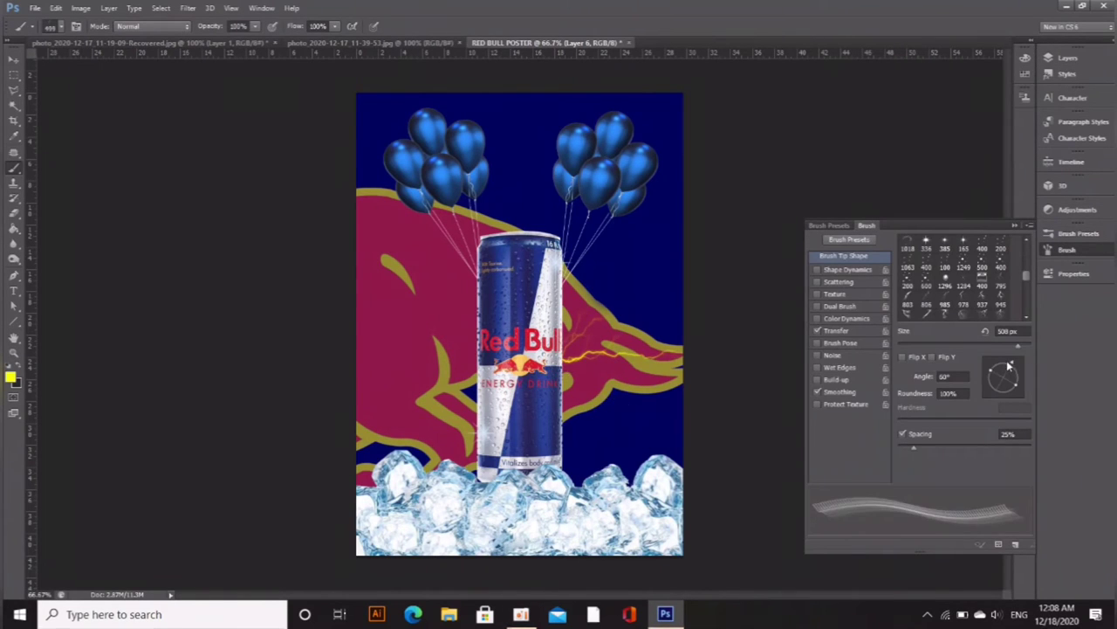
drag(1009, 366, 1005, 363)
click(596, 385)
Stamp branching yellow lightning rising from the can's right side with the 985 tip reduced to about 500 px and rotated
click(928, 279)
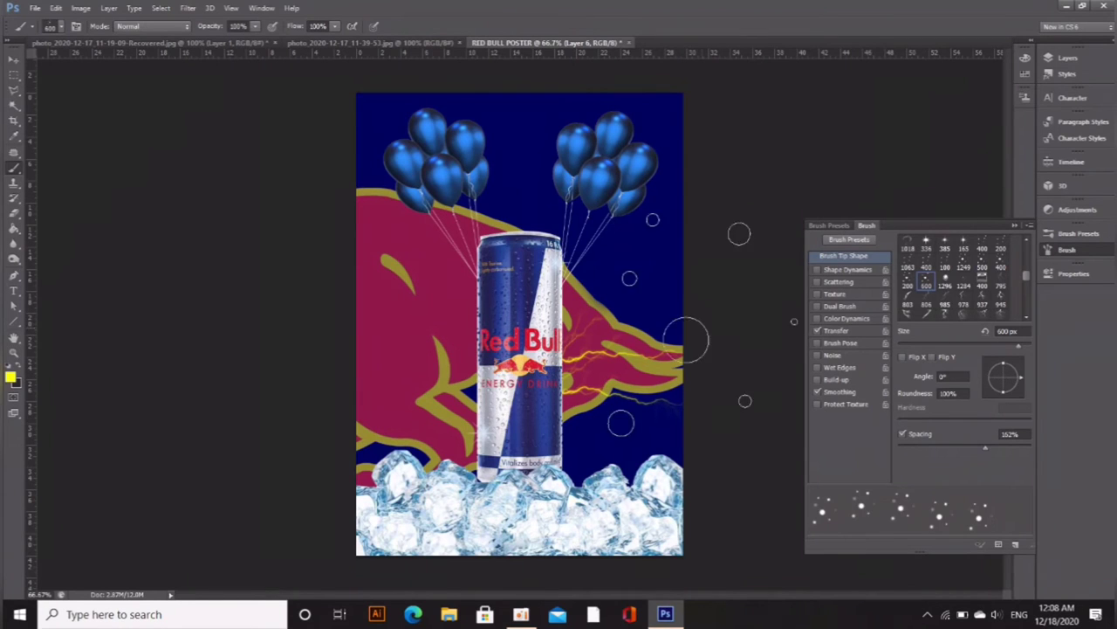
click(944, 299)
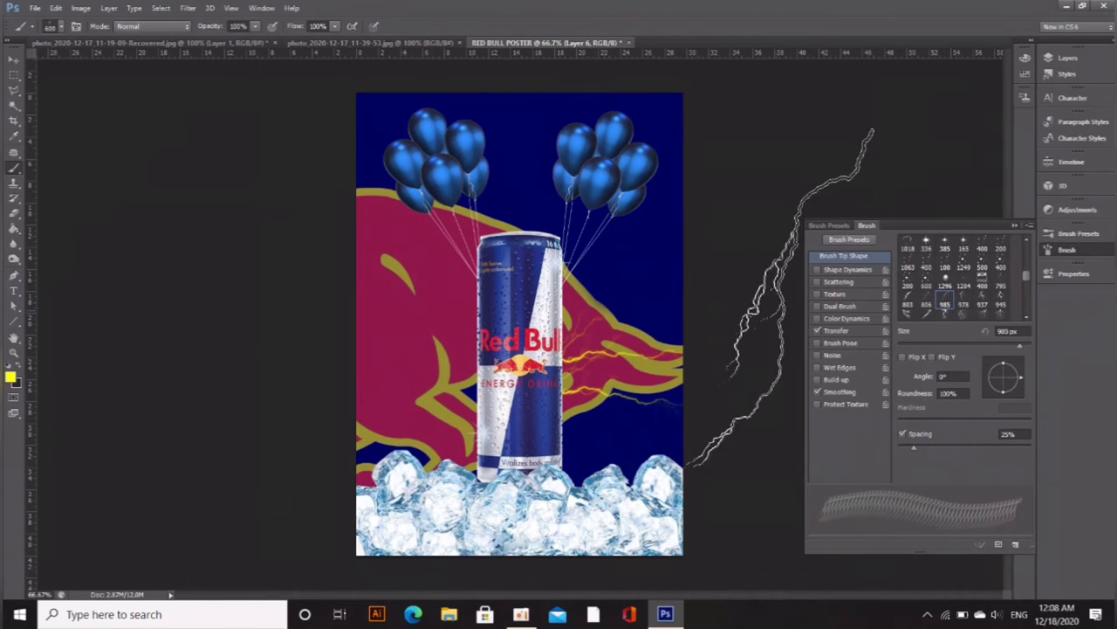
click(1010, 368)
key(bracketleft)
key(bracketleft)
key(bracketleft)
key(bracketleft)
key(bracketleft)
click(990, 368)
click(993, 377)
click(994, 376)
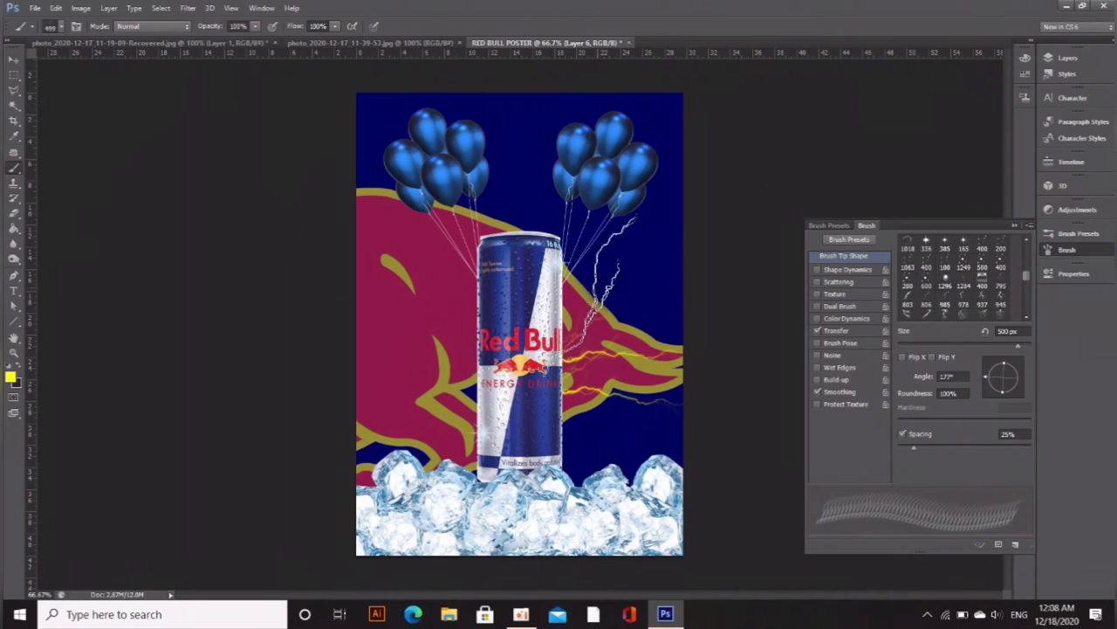
drag(993, 373, 990, 373)
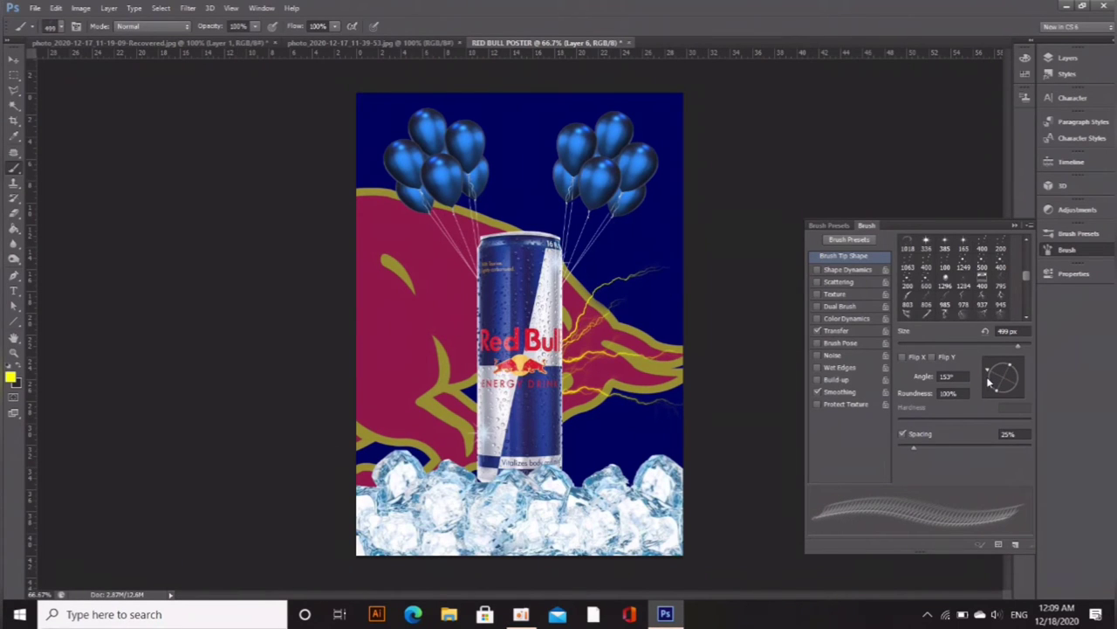
Rotate the lightning tip to about 84° and stamp a yellow bolt descending from the can's lower right side toward the ice
click(969, 306)
click(1002, 394)
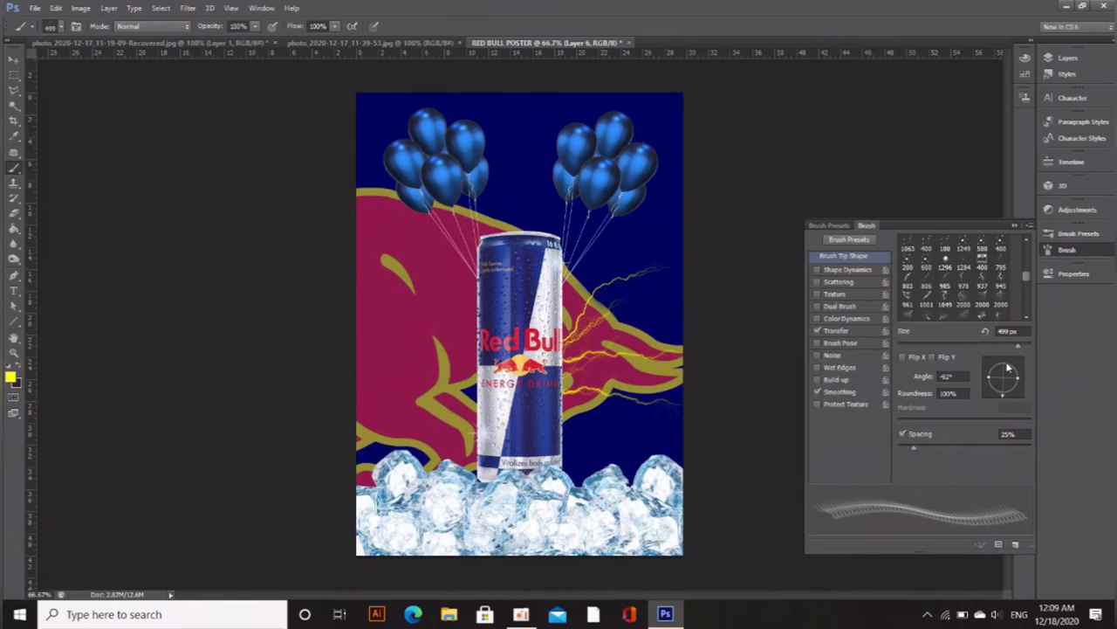
drag(1009, 368, 1004, 363)
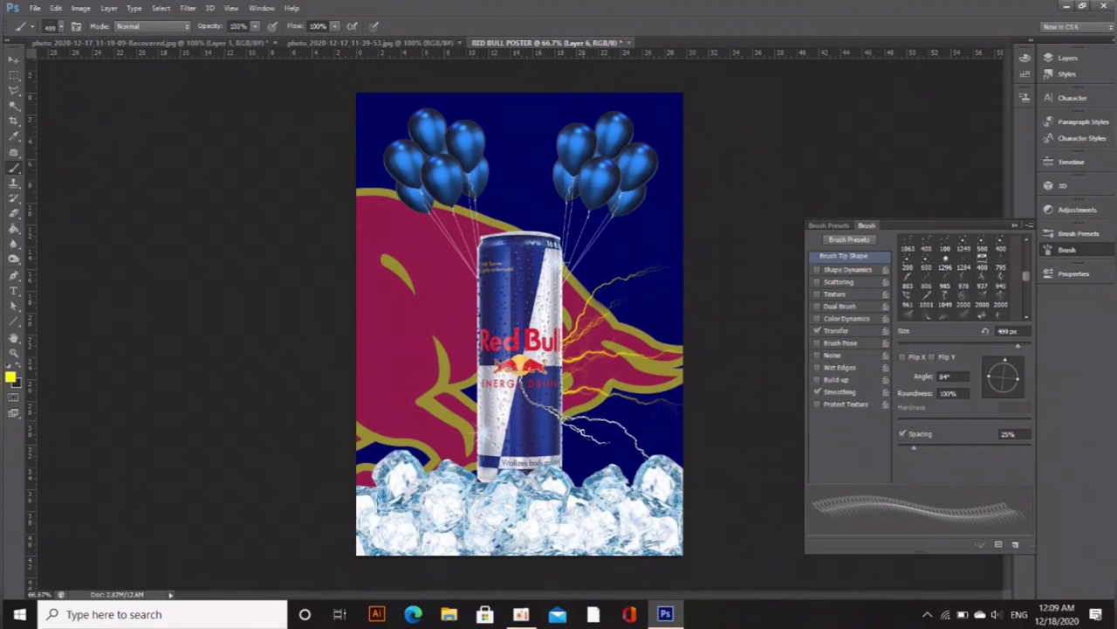
Try stamping lightning around the can with the 1049 tip reduced to 500 px and rotated to 175°
scroll(983, 292, down, 1)
click(944, 288)
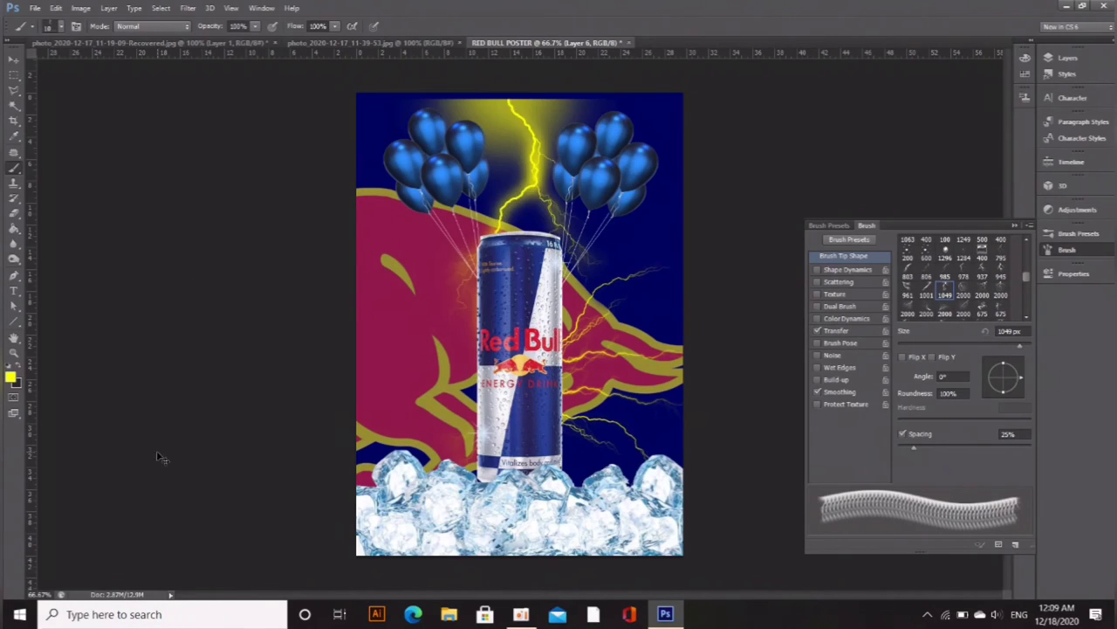
key(bracketleft)
key(bracketleft)
key(bracketleft)
key(bracketleft)
key(bracketleft)
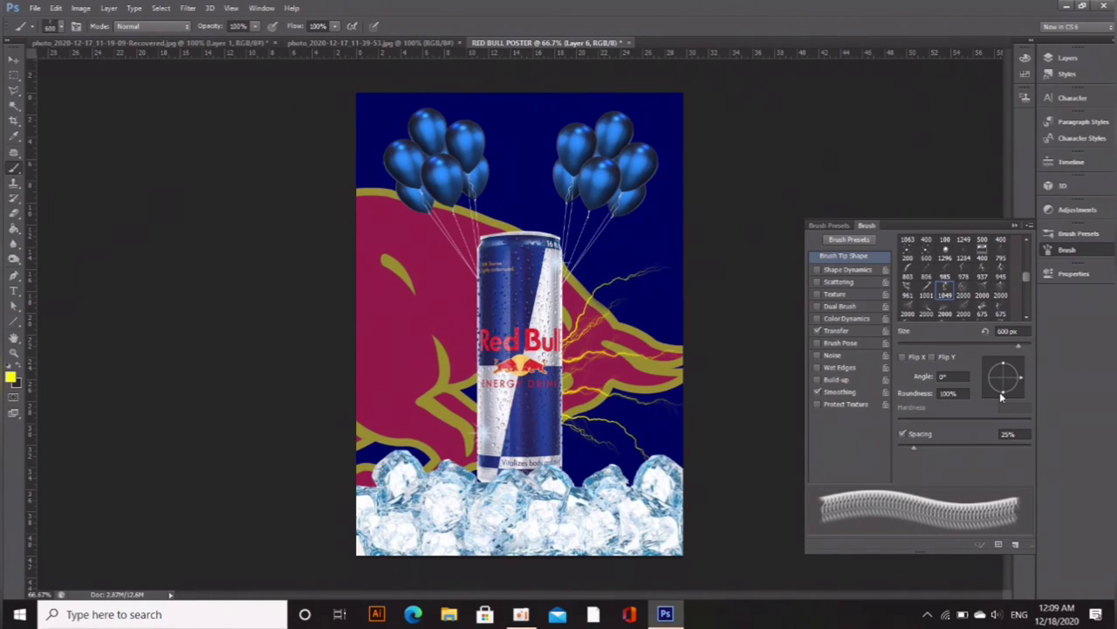
mouse_move(1003, 391)
mouse_down()
mouse_move(1015, 382)
mouse_move(1004, 393)
mouse_move(989, 375)
mouse_up()
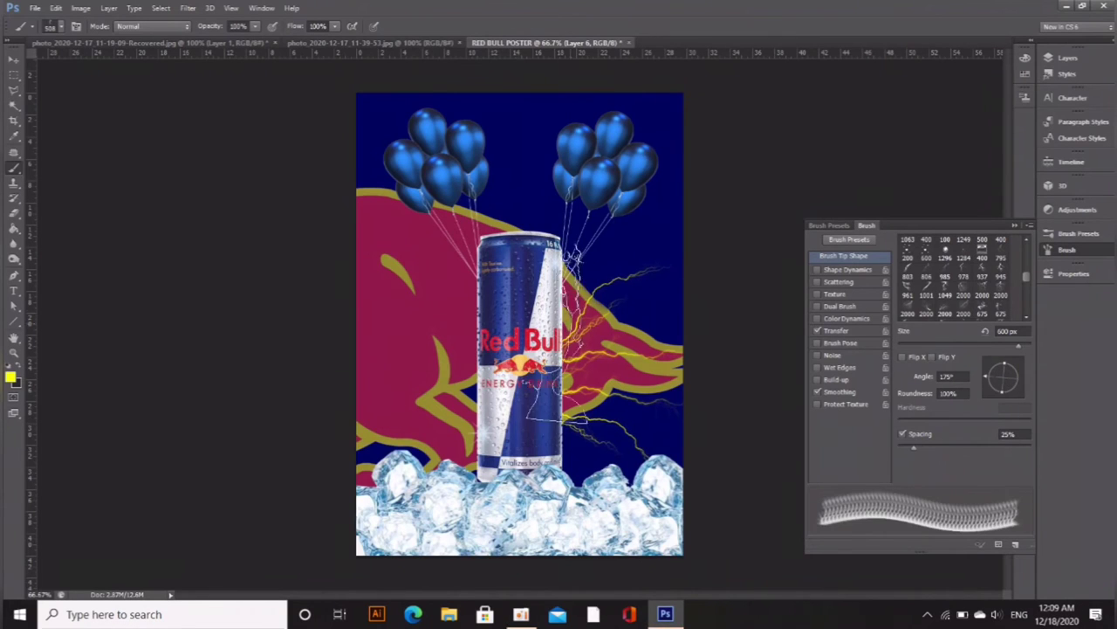
click(530, 179)
key(ctrl+z)
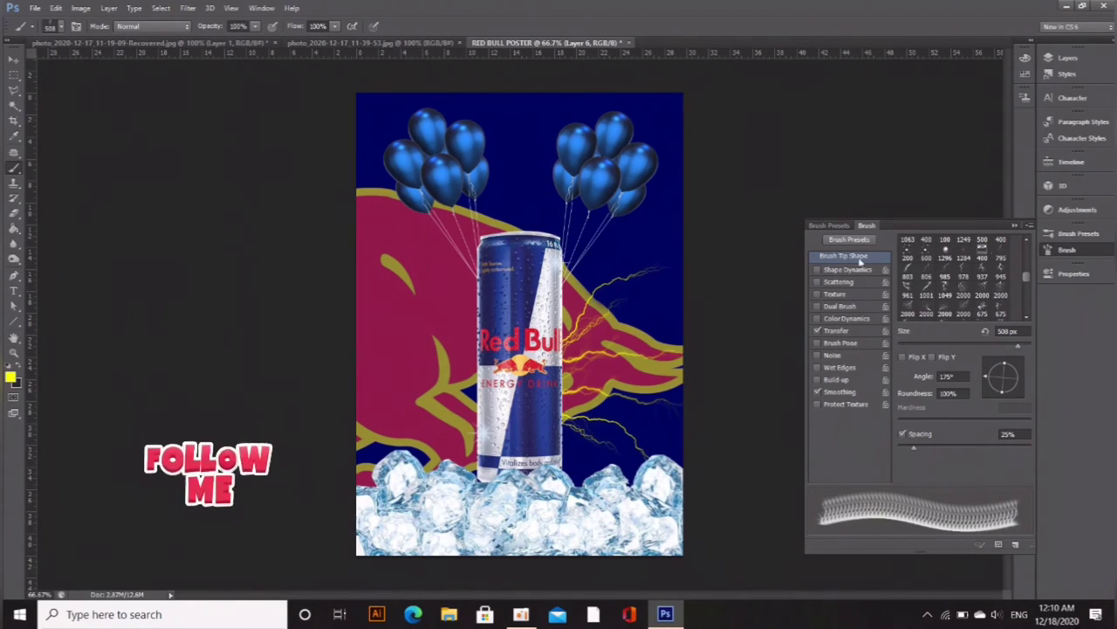
Reselect the 985 lightning tip, set it to about 500 px and 144°, and stamp yellow lightning at the can's upper right side
click(926, 274)
click(945, 278)
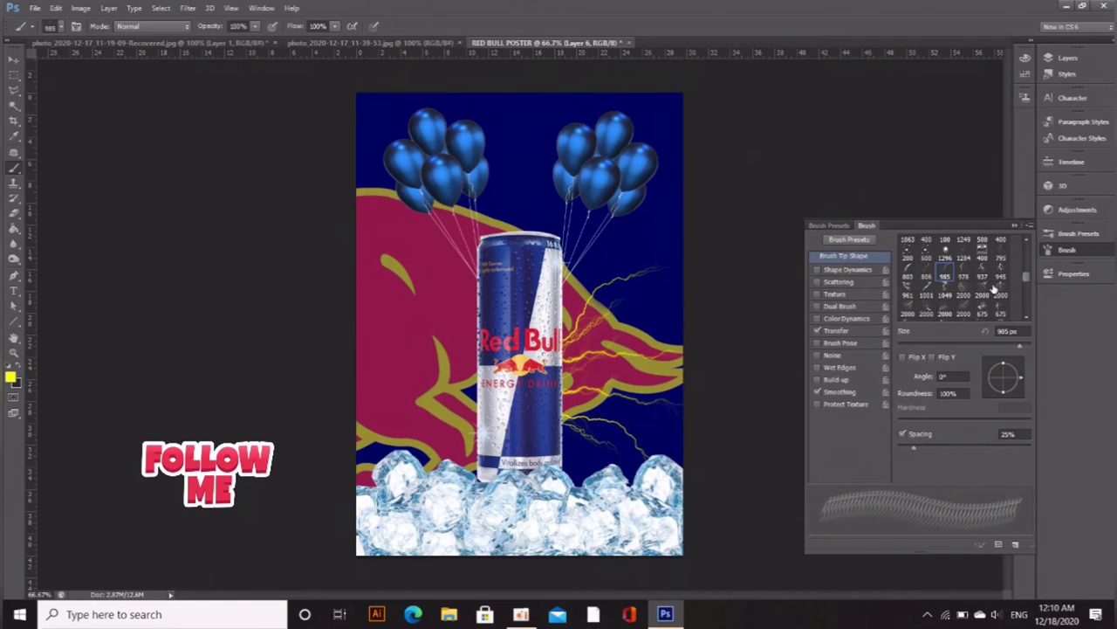
click(993, 289)
scroll(913, 305, down, 1)
click(908, 311)
scroll(950, 295, up, 1)
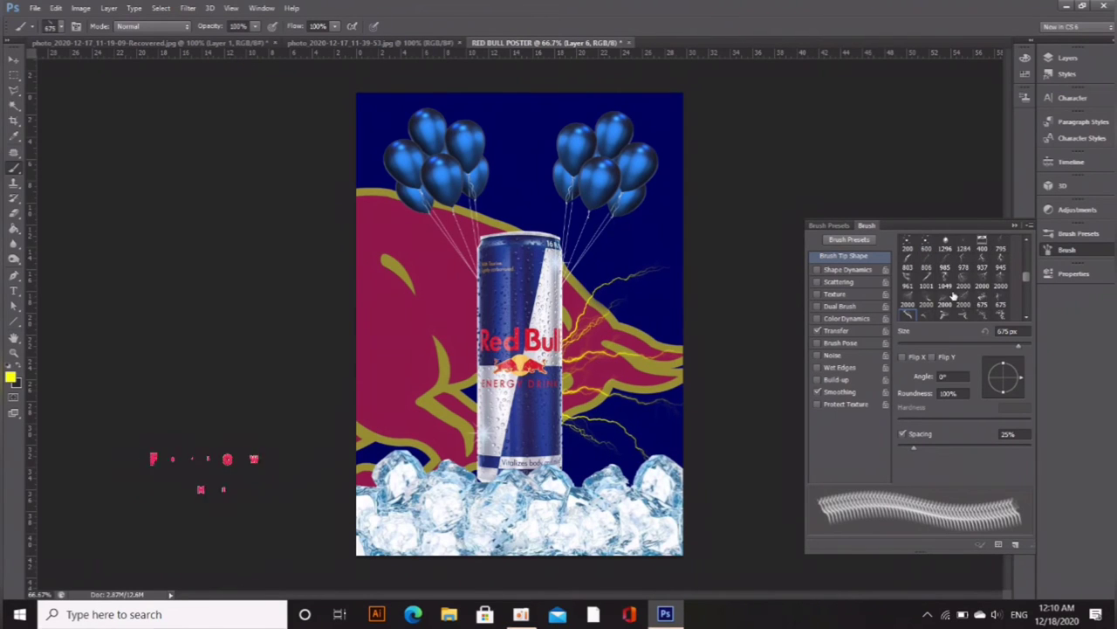
scroll(947, 311, up, 3)
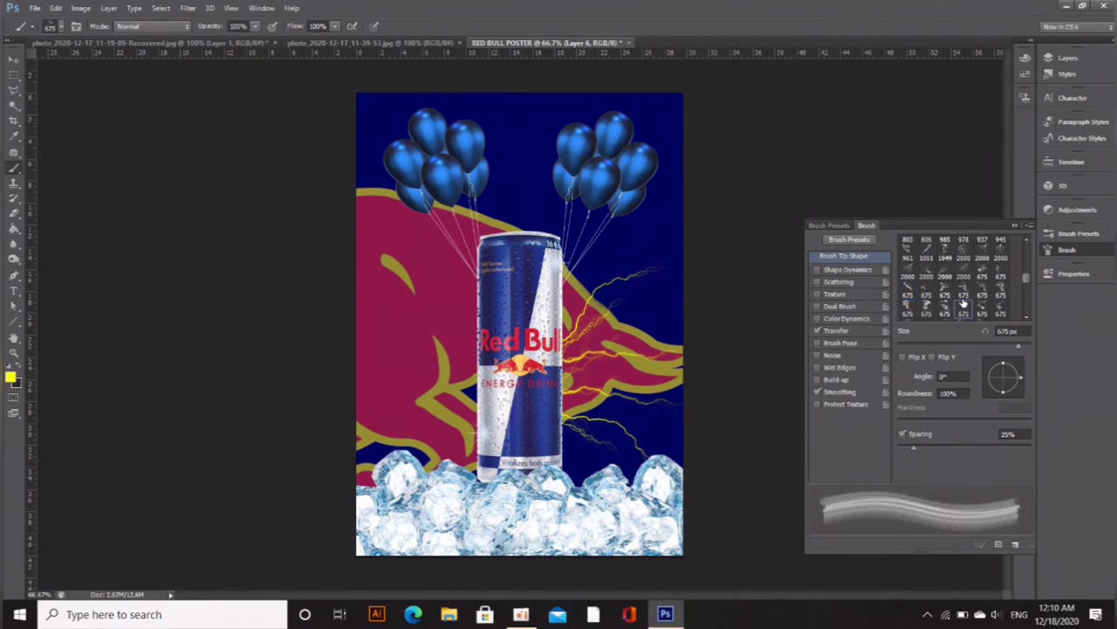
click(945, 312)
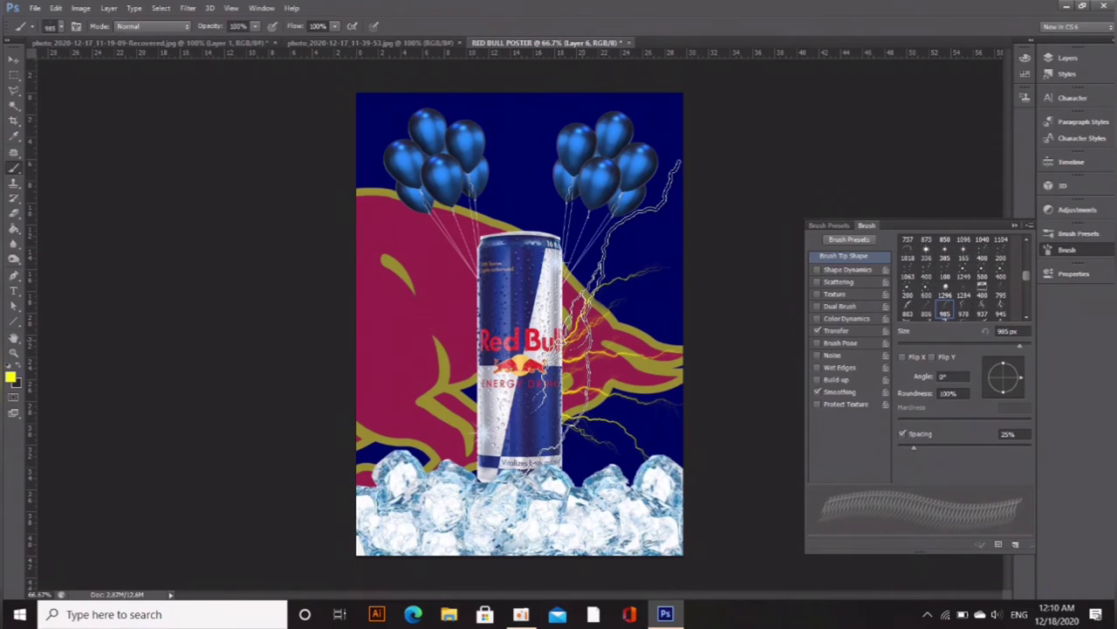
drag(1011, 383, 992, 373)
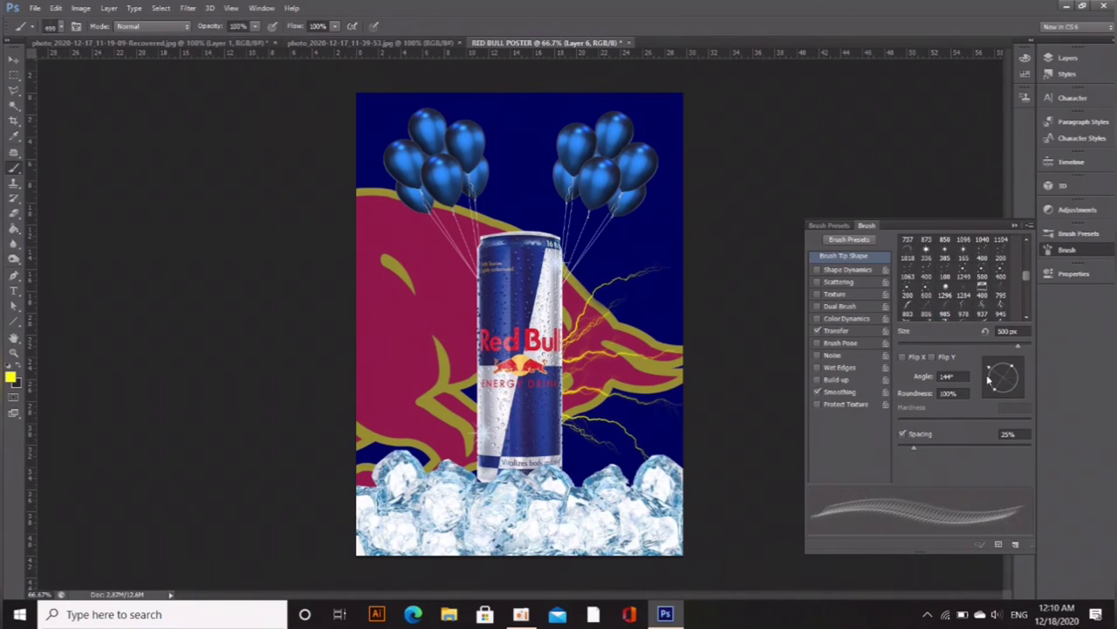
key(F7)
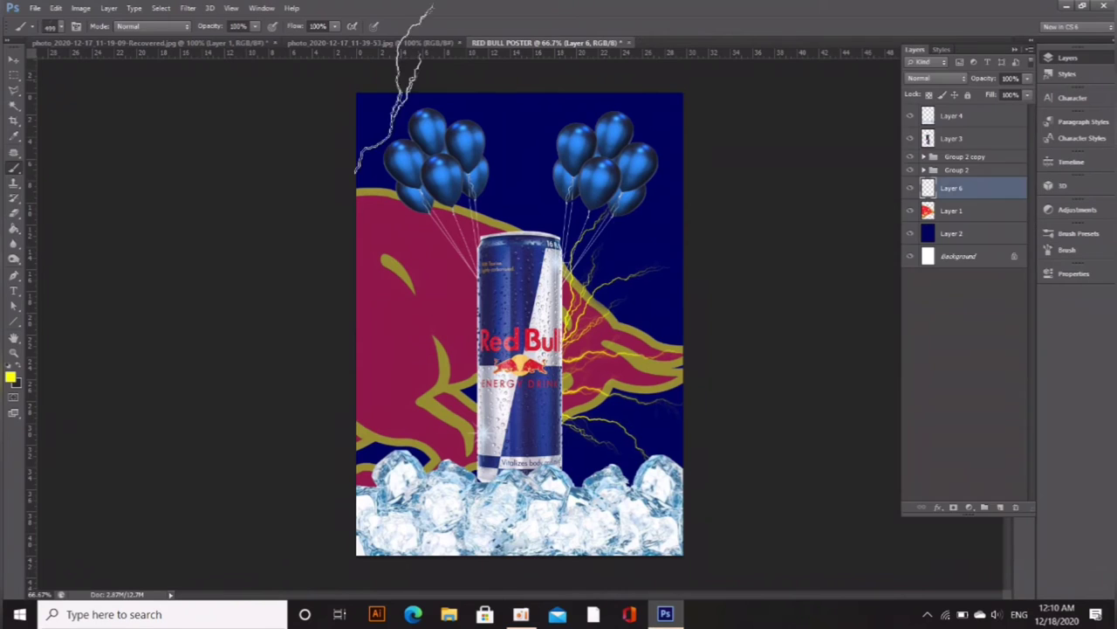
Duplicate the lightning layer, flip the copy horizontally and move it to mirror the bolts on the can's left side
key(v)
key(ctrl+j)
key(ctrl+t)
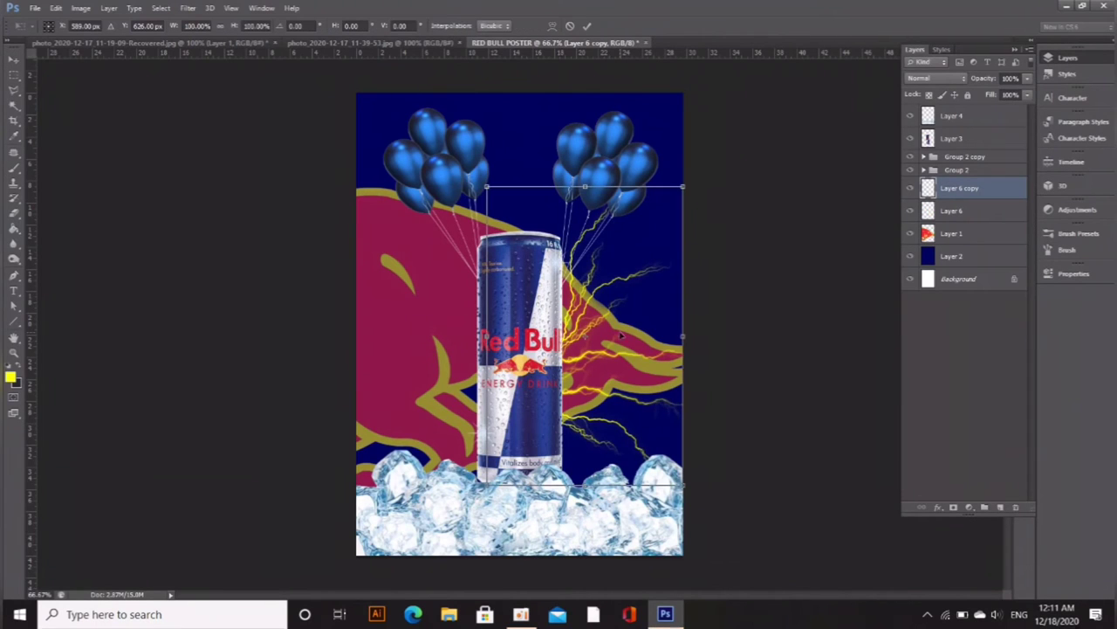
right_click(620, 335)
click(664, 522)
drag(657, 389, 526, 387)
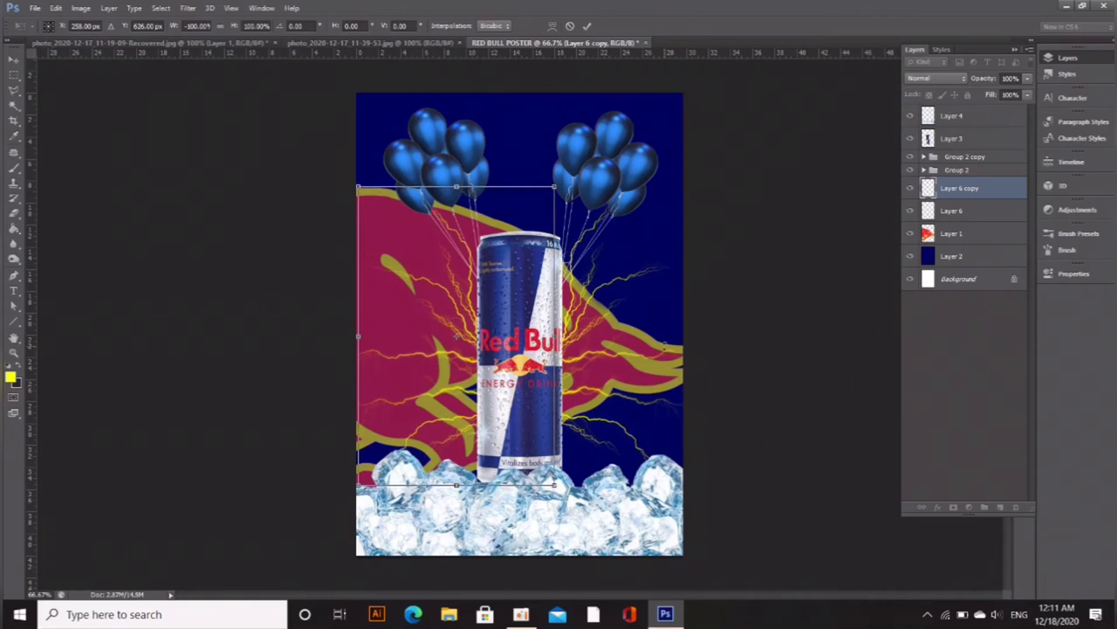
key(Return)
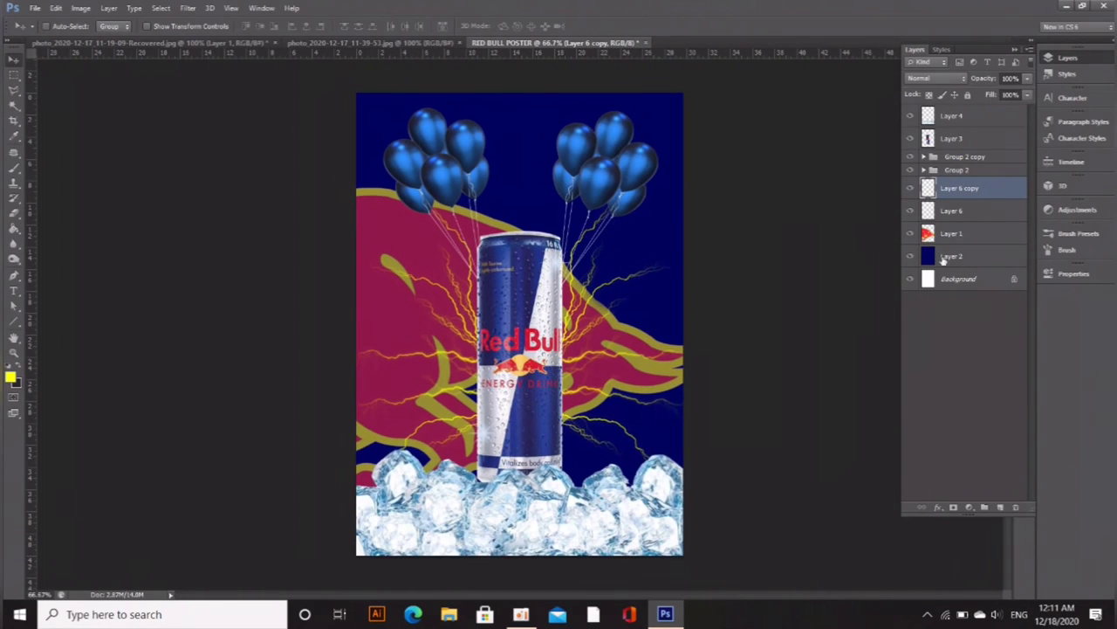
Select the ice layer, Layer 4, and choose a 675 smoke tip for the Brush tool
click(1072, 74)
click(1081, 98)
click(1072, 60)
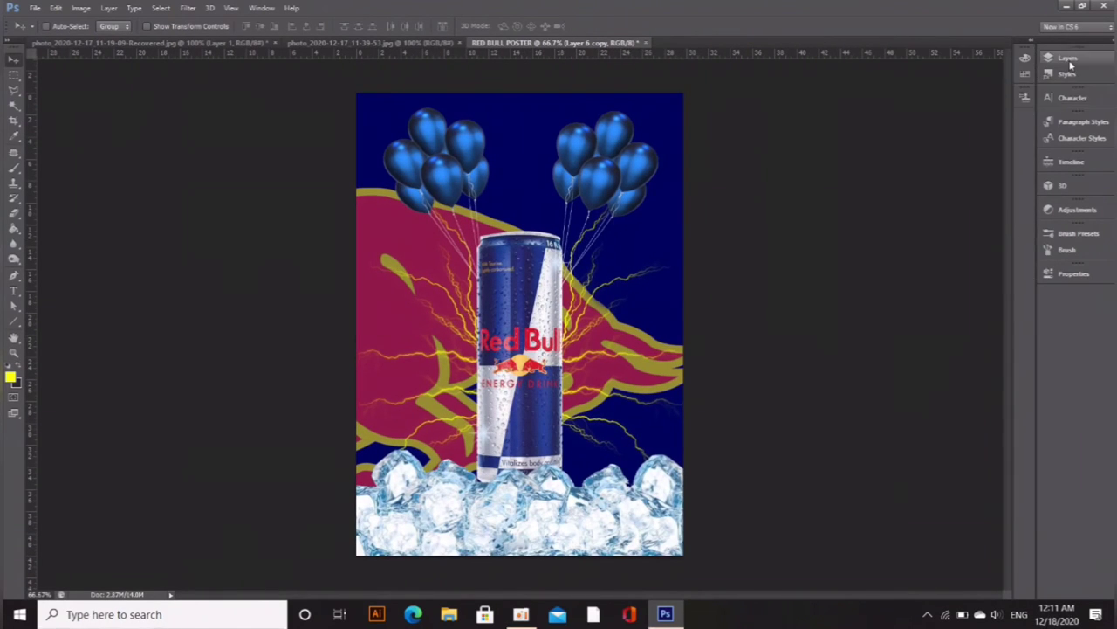
click(952, 209)
click(958, 117)
click(1079, 250)
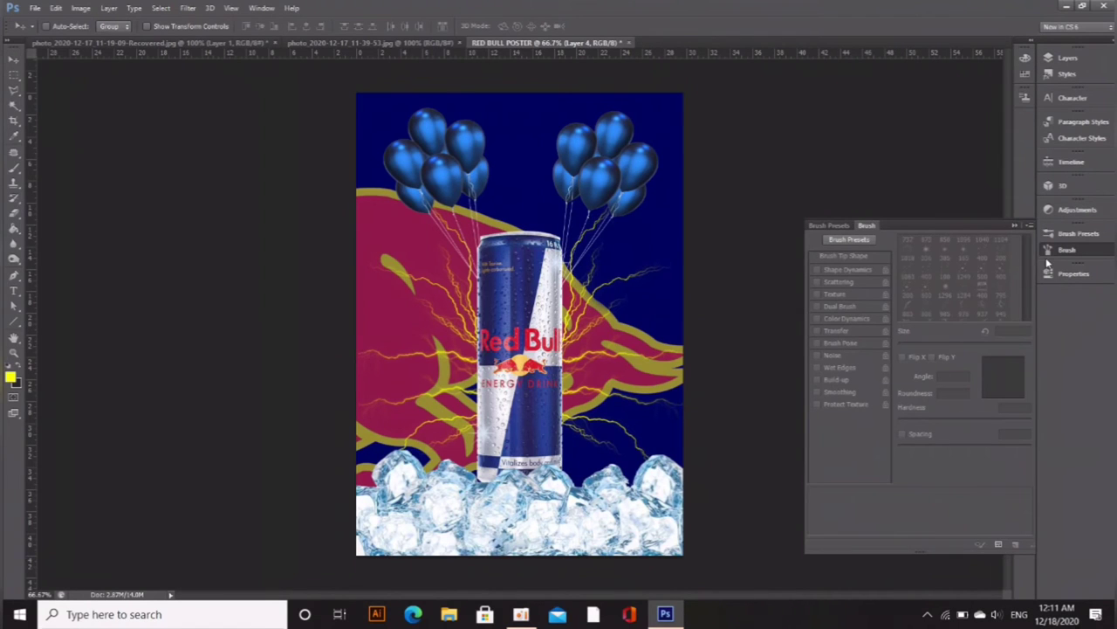
key(b)
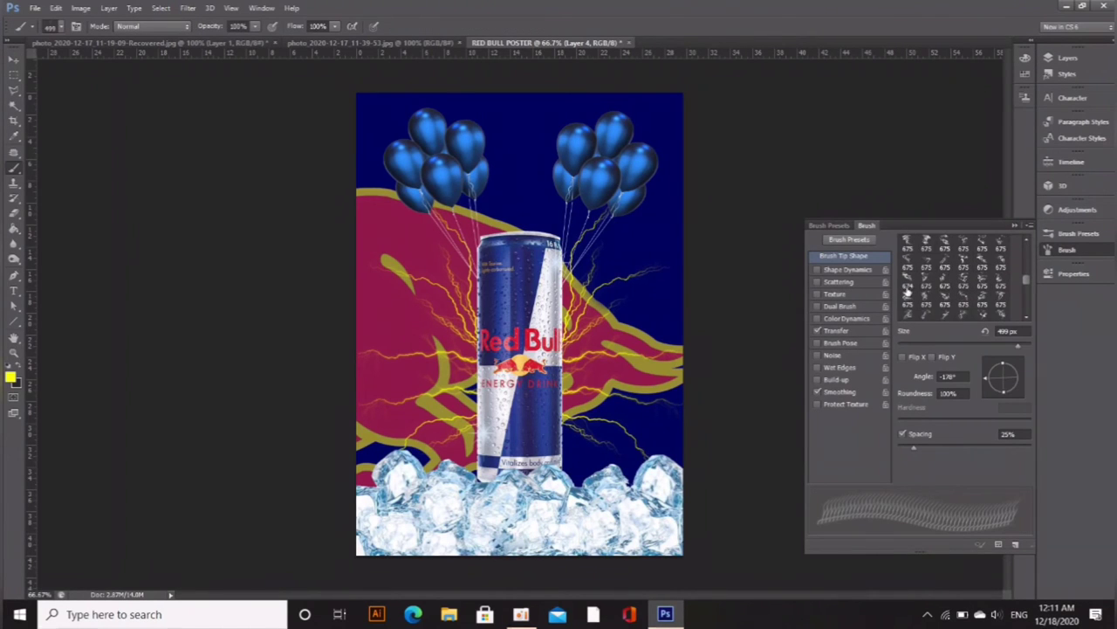
scroll(906, 278, up, 1)
click(933, 257)
click(966, 272)
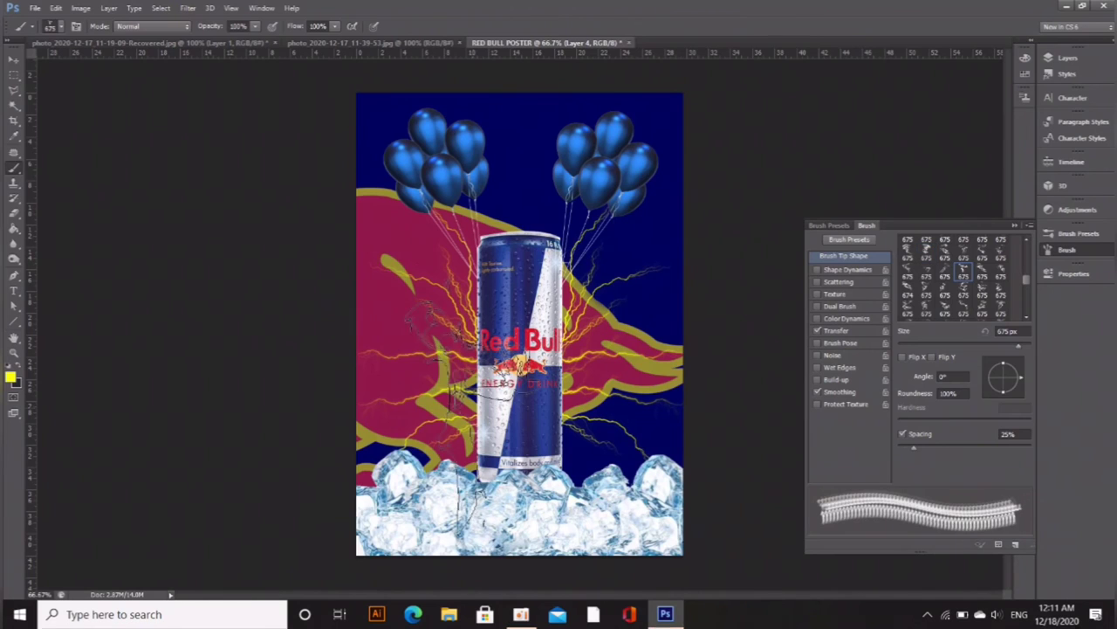
Set the foreground to a pale blue-white and stamp smoke at 175 px over the ice just right of the can's base
click(11, 376)
click(739, 307)
click(1000, 297)
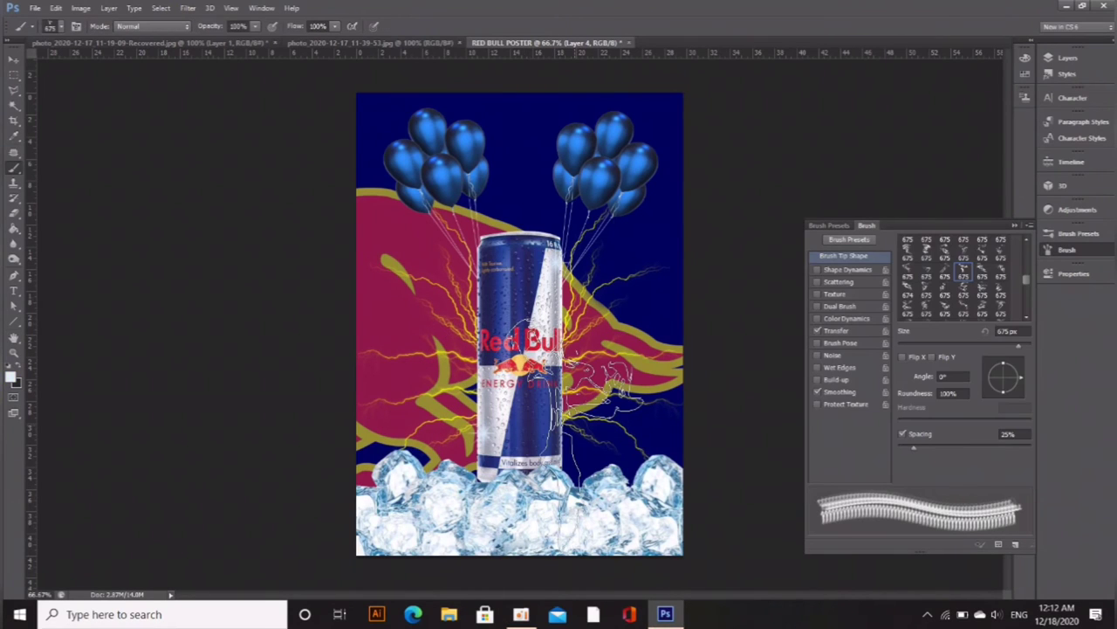
key(bracketleft)
key(bracketleft)
key(bracketleft)
key(bracketleft)
key(bracketleft)
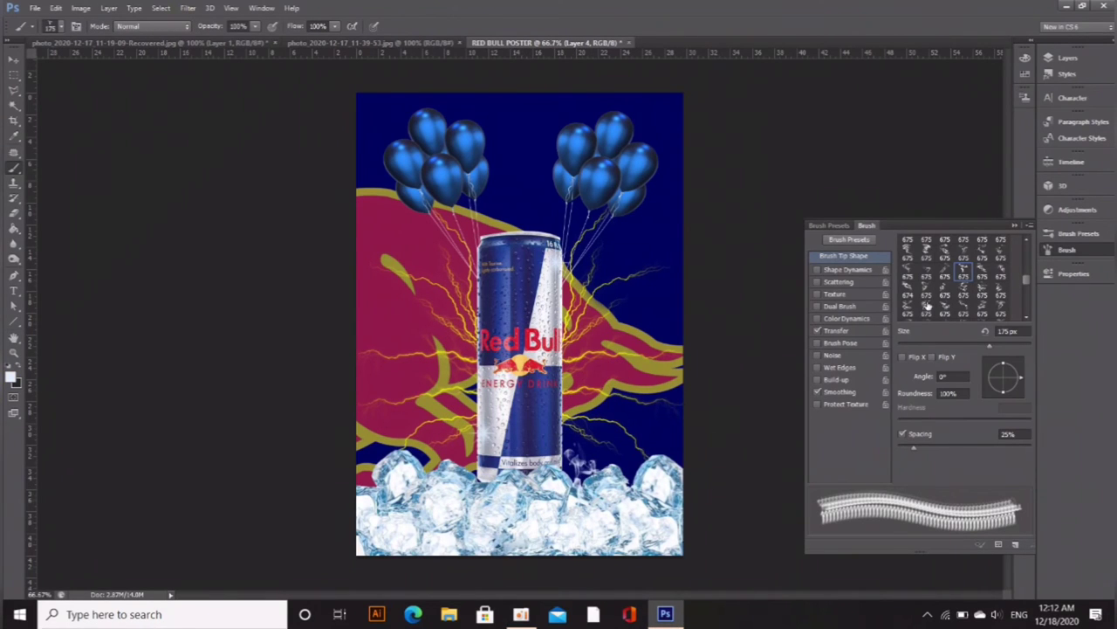
Choose another 675 smoke tip, reduce it to 200 px and stamp smoke above the large ice cube at the poster's right edge
click(964, 317)
key(bracketleft)
key(bracketleft)
key(bracketleft)
key(bracketleft)
key(bracketleft)
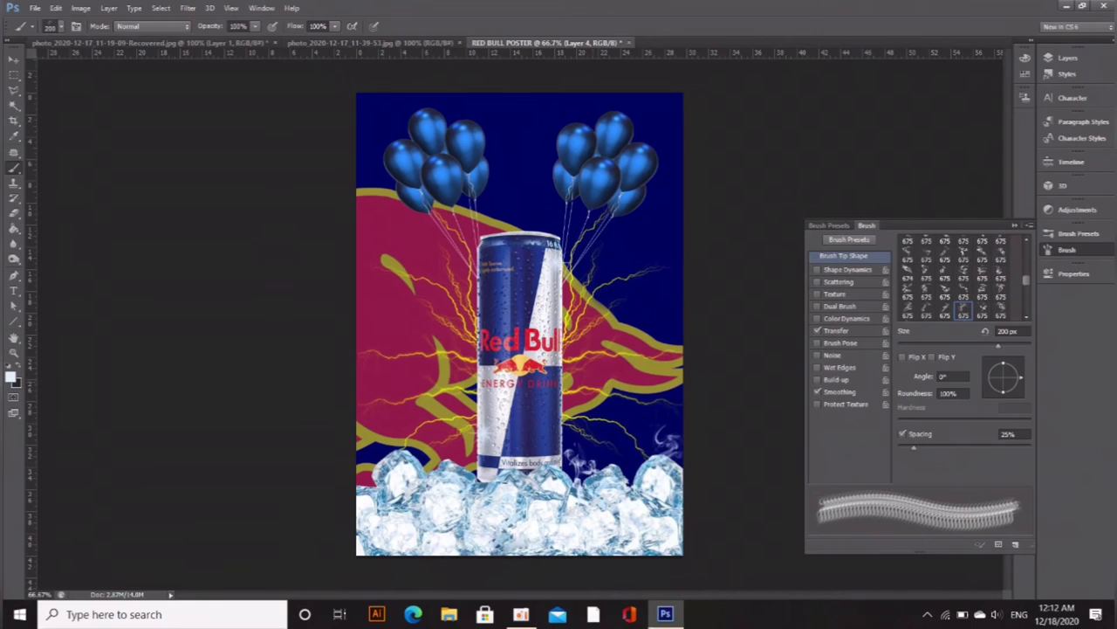
Stamp smoke in front of the can's base with a different 675 smoke tip reduced to 300 px
key(bracketleft)
key(bracketleft)
key(bracketleft)
key(bracketleft)
key(bracketleft)
key(bracketleft)
key(bracketleft)
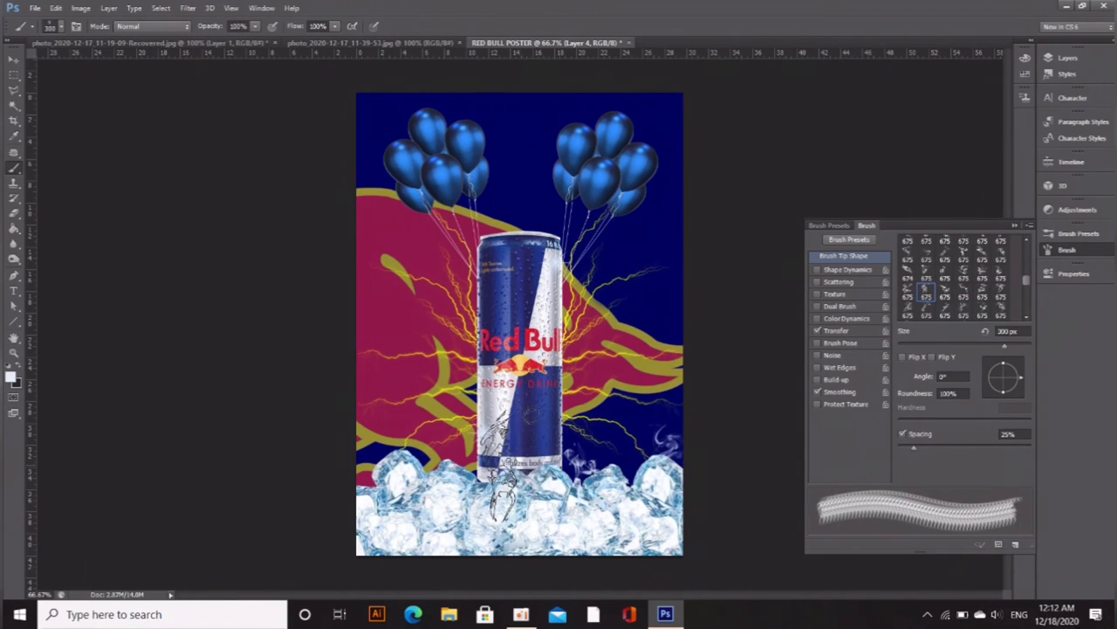
click(538, 475)
Stamp smoke left of the can with another reduced 675 tip, and rotate it at 298 px for smoke over the ice on the right
click(963, 311)
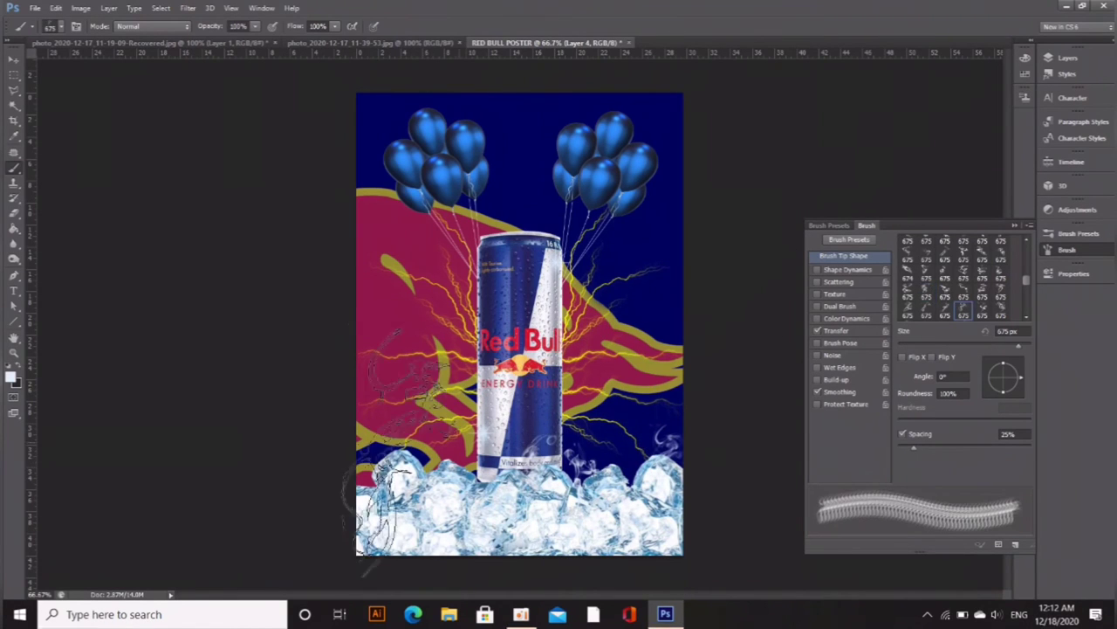
key(bracketleft)
key(bracketleft)
key(bracketleft)
key(bracketleft)
click(1012, 392)
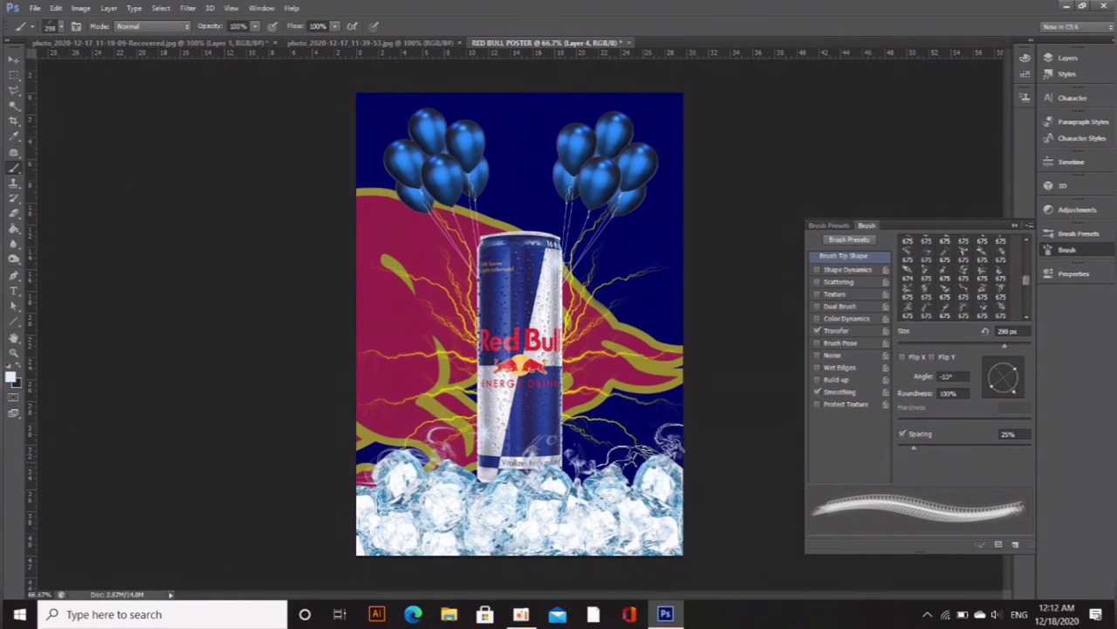
Pick another 675 smoke tip, reduce it to 200 px and stamp smoke above the ice at the poster's left edge
click(960, 296)
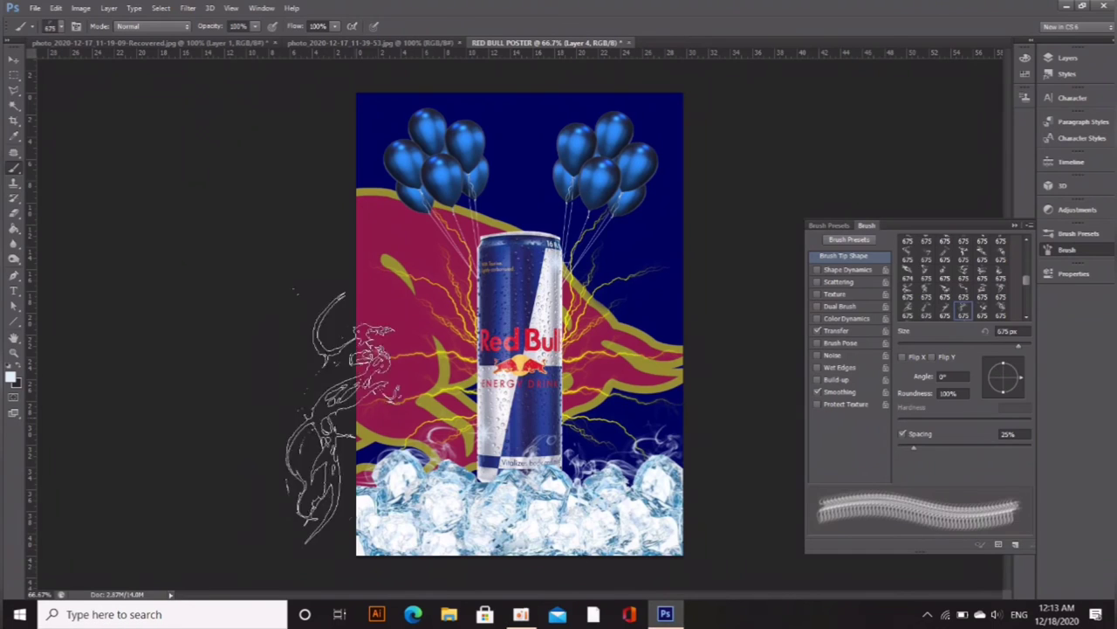
click(945, 313)
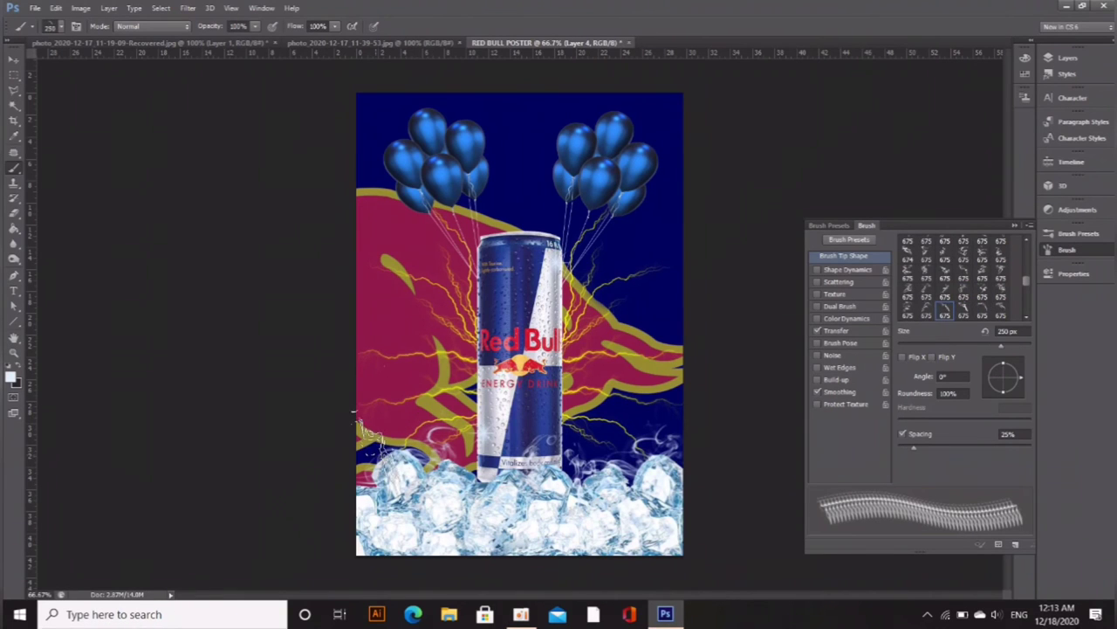
key(F5)
key(F7)
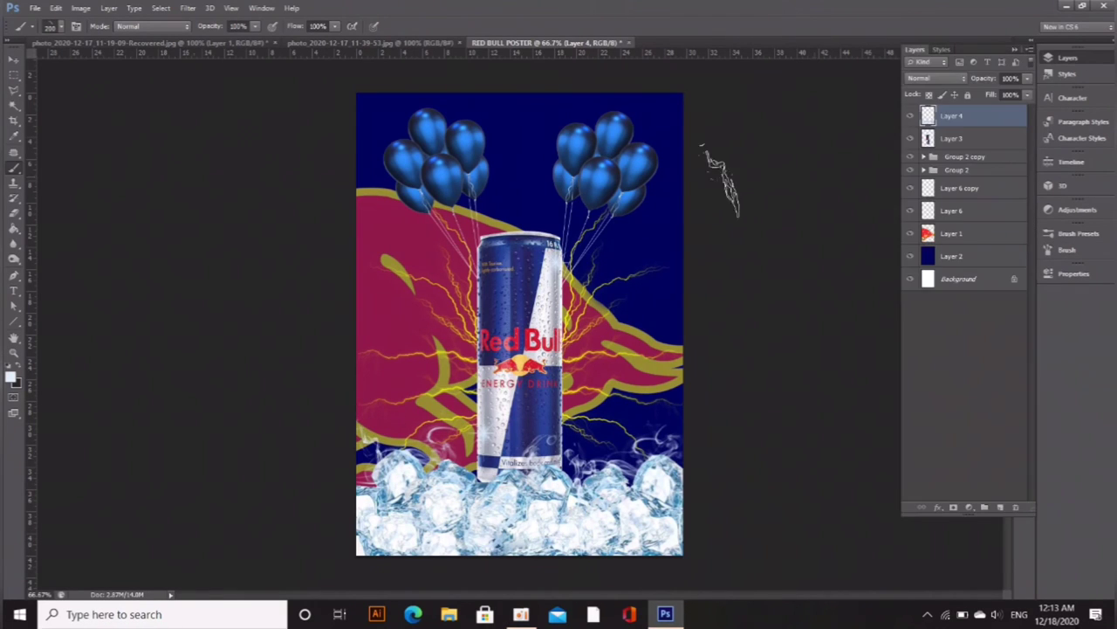
key(v)
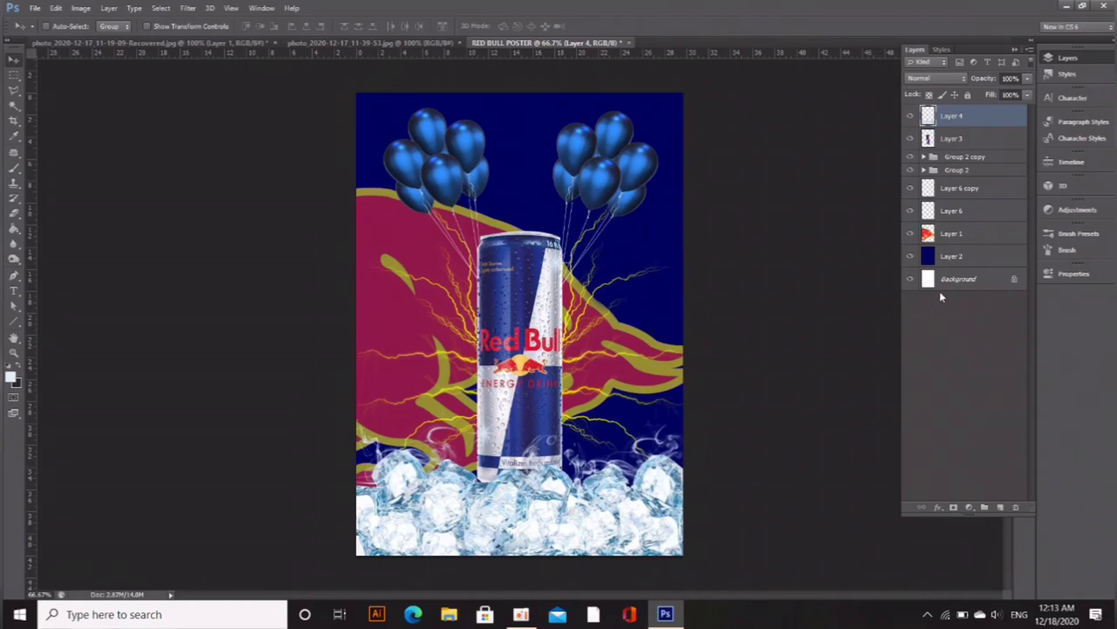
Add a gradient fill layer directly above the navy background layer, Layer 2
click(952, 256)
click(970, 508)
click(998, 250)
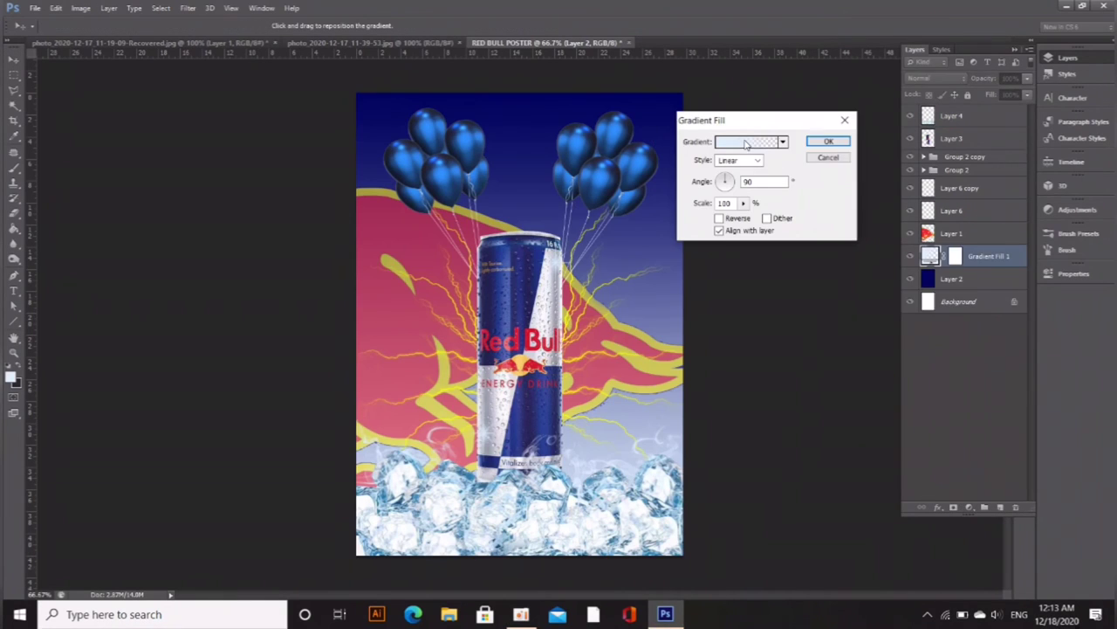
Base the gradient on the first preset and set its starting colour stop to dark blue 0f007c
click(748, 141)
click(754, 129)
click(747, 291)
double_click(747, 291)
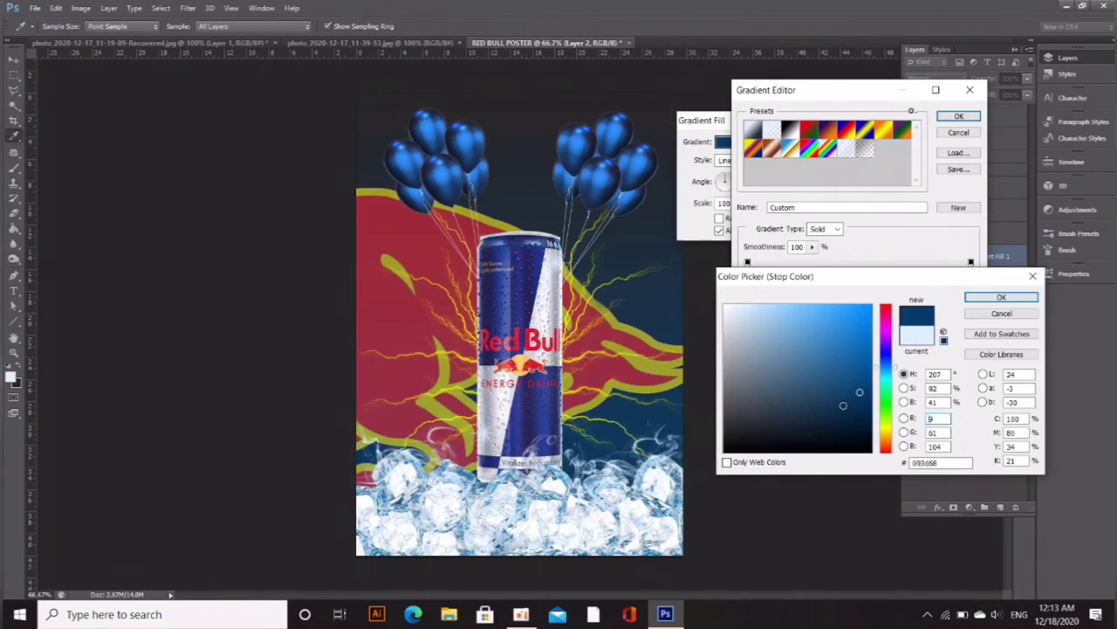
click(886, 351)
click(869, 382)
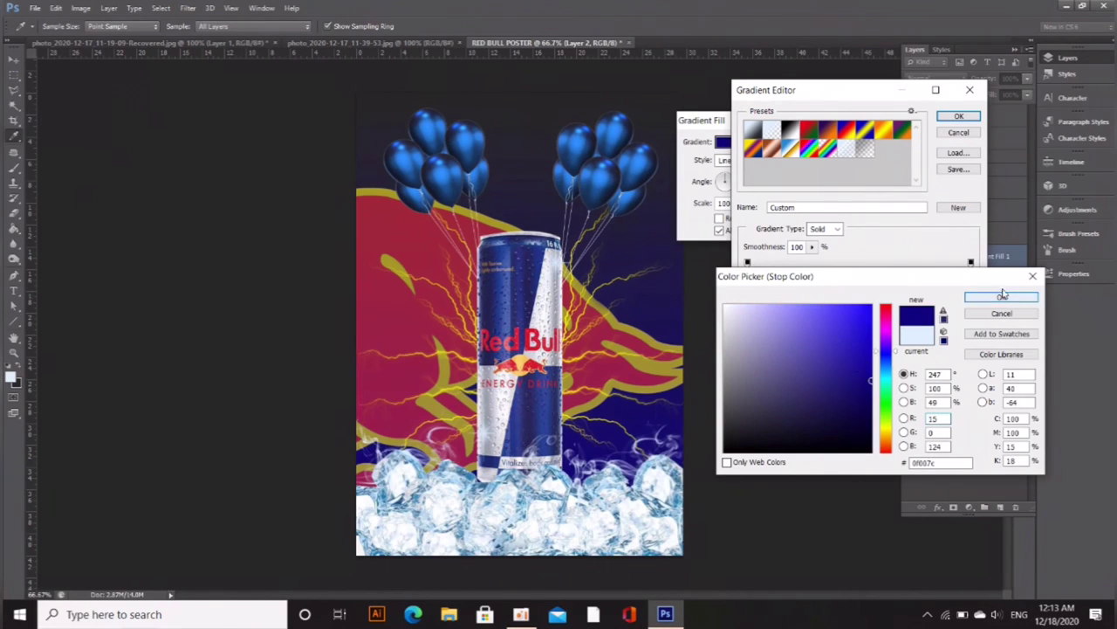
click(1003, 297)
Set the gradient's end colour stop to bright yellow e2f609 and accept the gradient
double_click(971, 292)
click(889, 425)
click(857, 357)
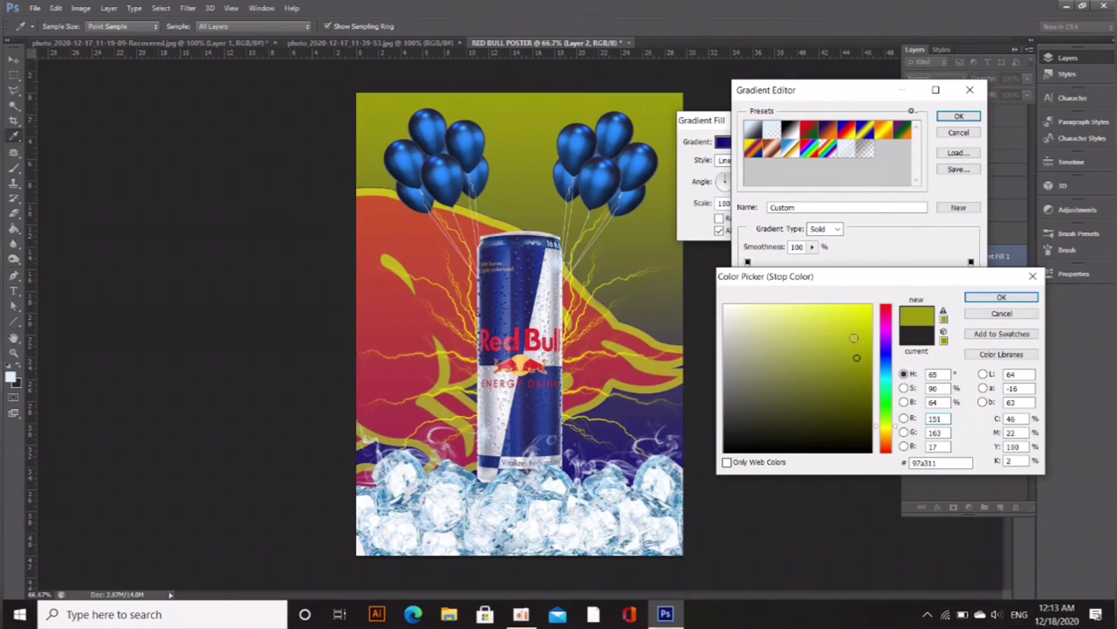
click(870, 311)
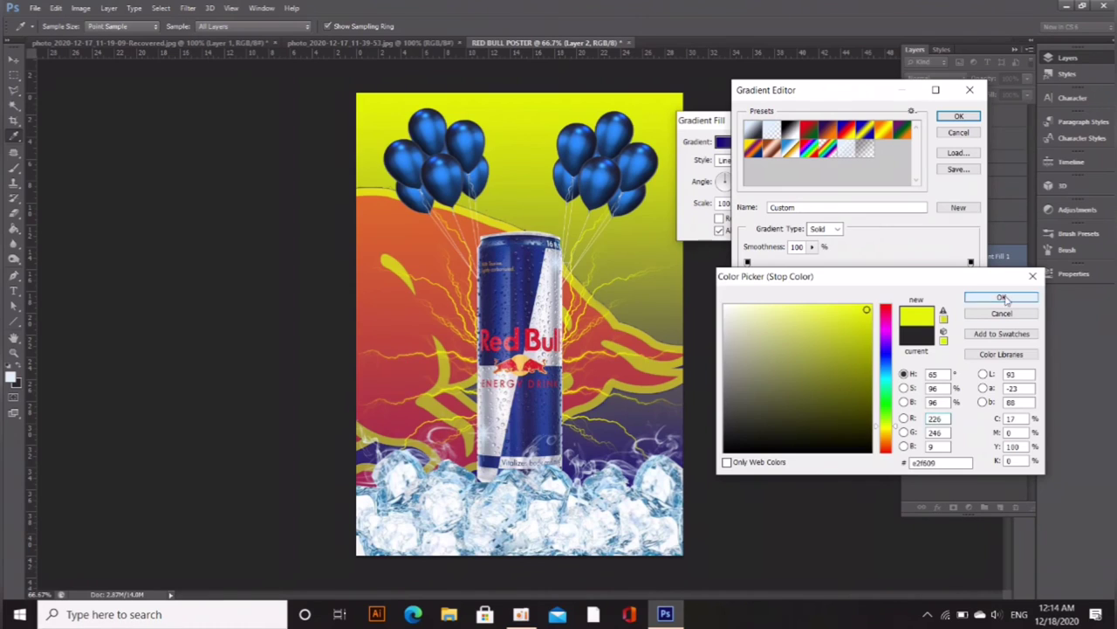
click(1001, 297)
key(Return)
Make the gradient fill radial, reset it to the first preset and set its starting stop to dark blue 000079
click(747, 162)
click(740, 185)
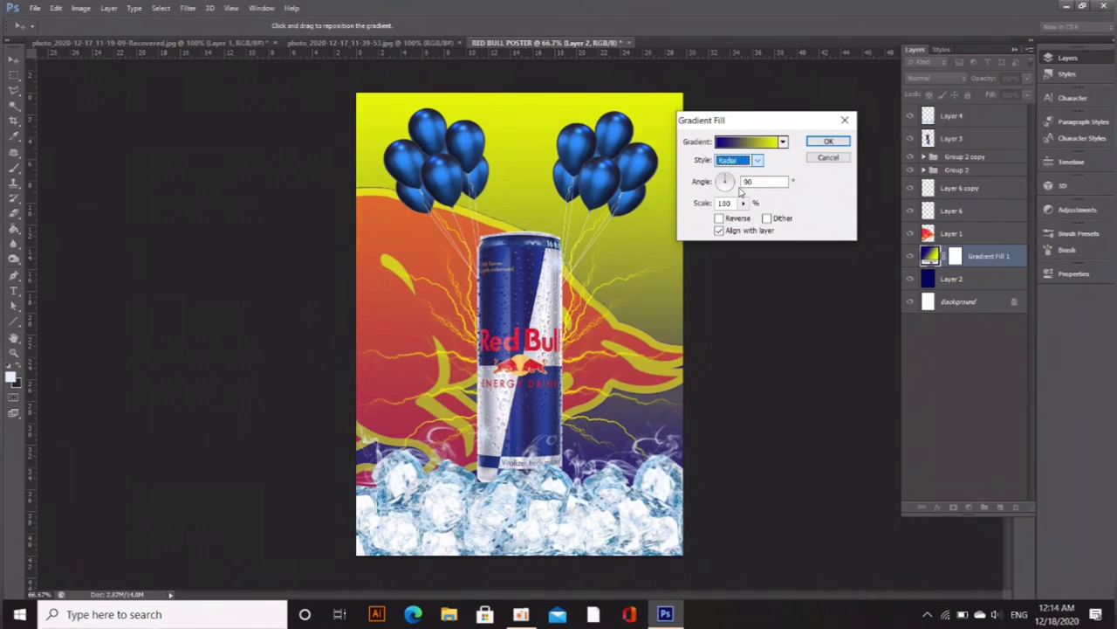
click(766, 142)
click(754, 148)
click(754, 133)
double_click(747, 292)
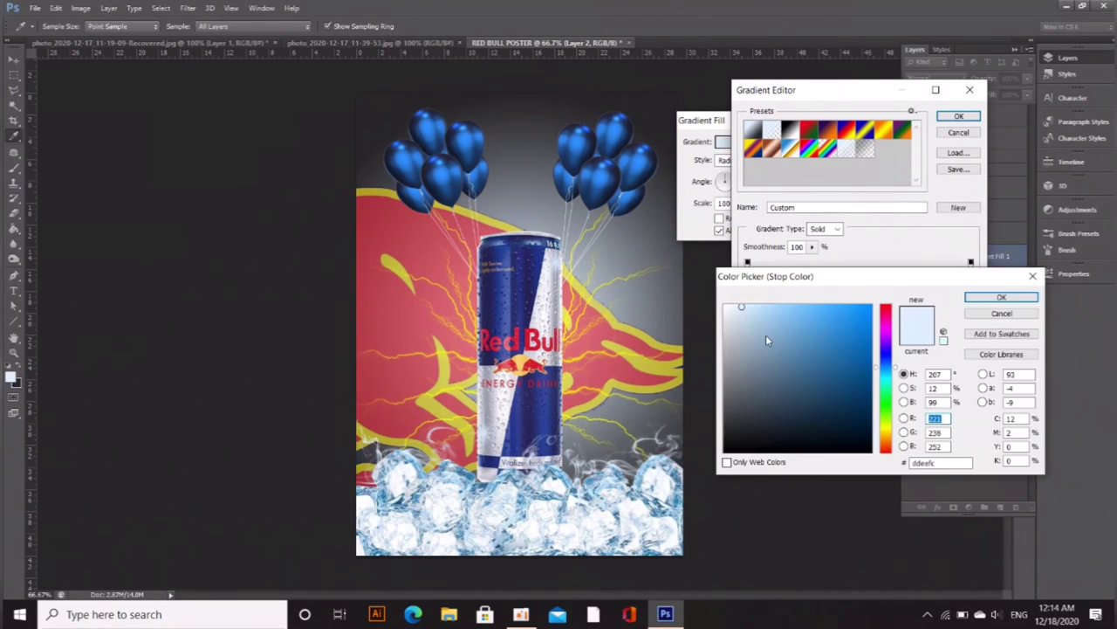
drag(884, 358, 884, 344)
click(868, 381)
click(972, 298)
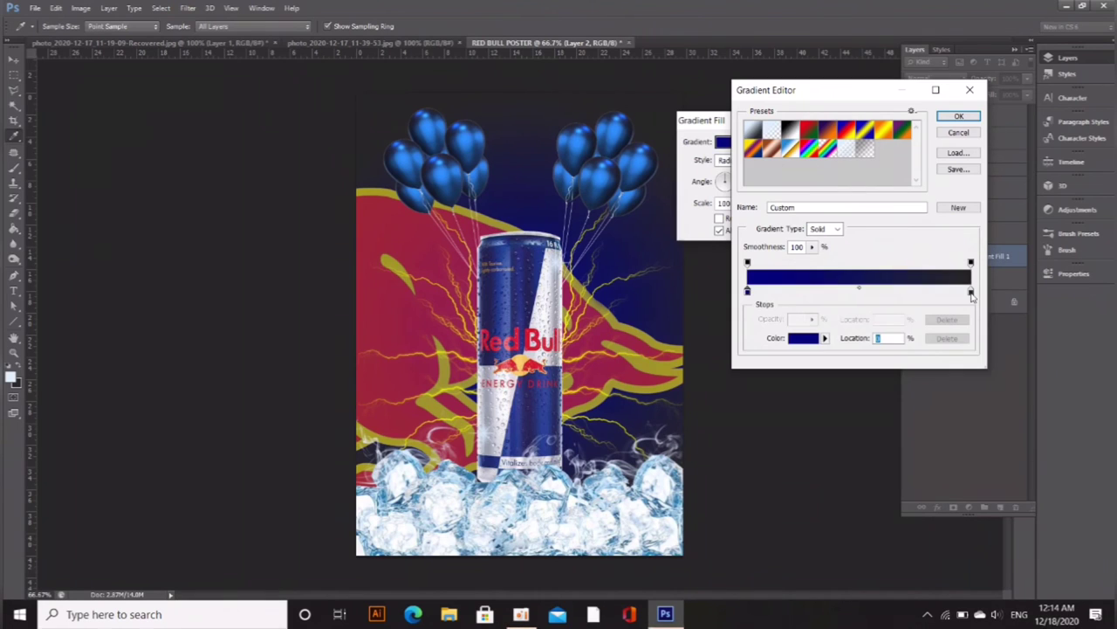
Set the radial gradient's end colour stop to yellow e9d70f
double_click(970, 292)
click(890, 358)
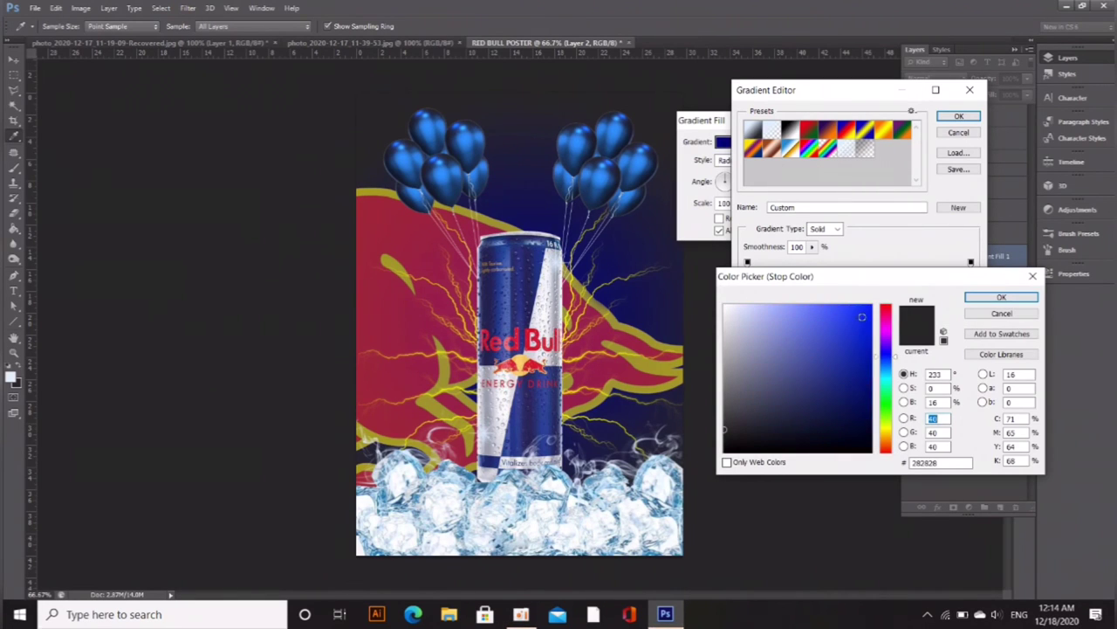
click(862, 317)
click(888, 433)
drag(889, 433, 883, 422)
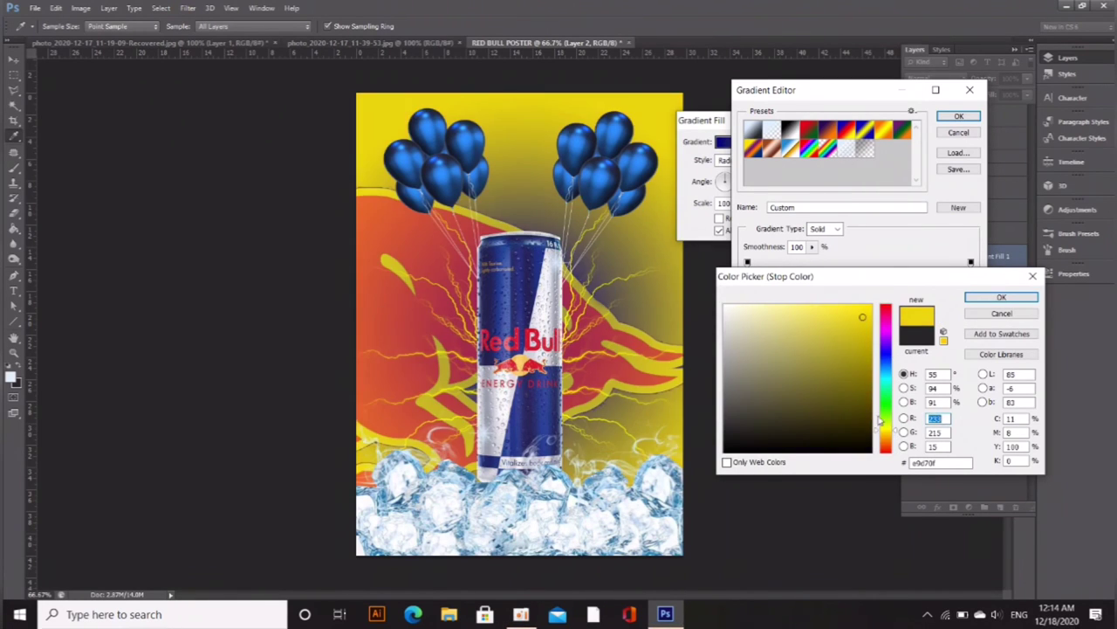
click(1002, 297)
Swap the two colour stops so yellow starts the gradient and dark blue ends it
drag(748, 294, 889, 294)
drag(973, 293, 746, 298)
drag(889, 295, 886, 309)
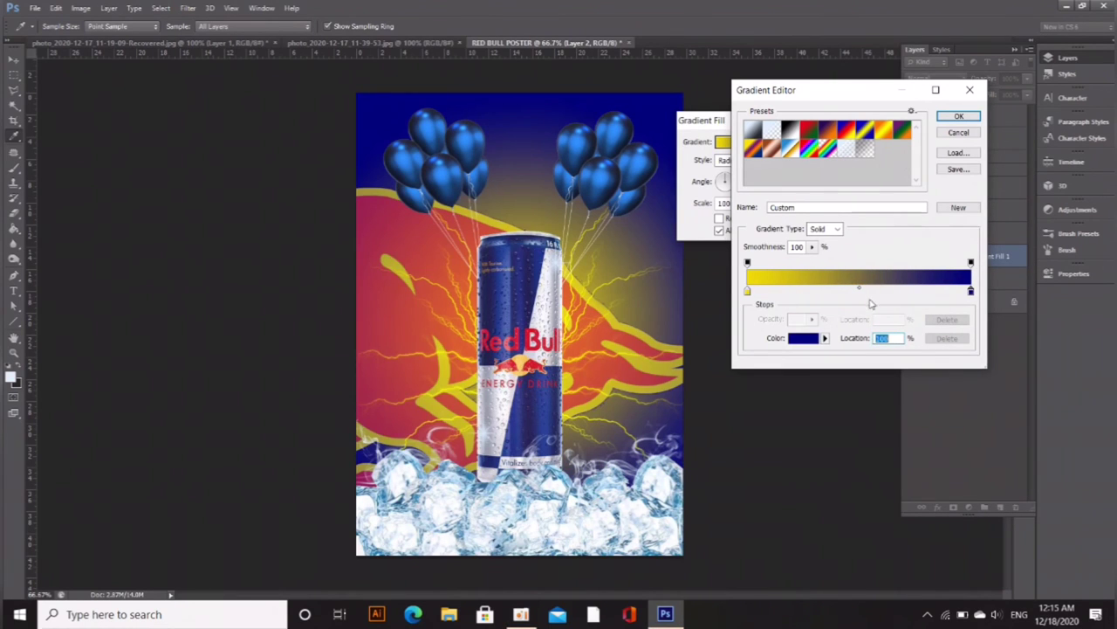
Recolour the gradient's yellow starting stop vivid blue, about 1808ef, and apply the radial gradient fill
double_click(747, 293)
click(886, 353)
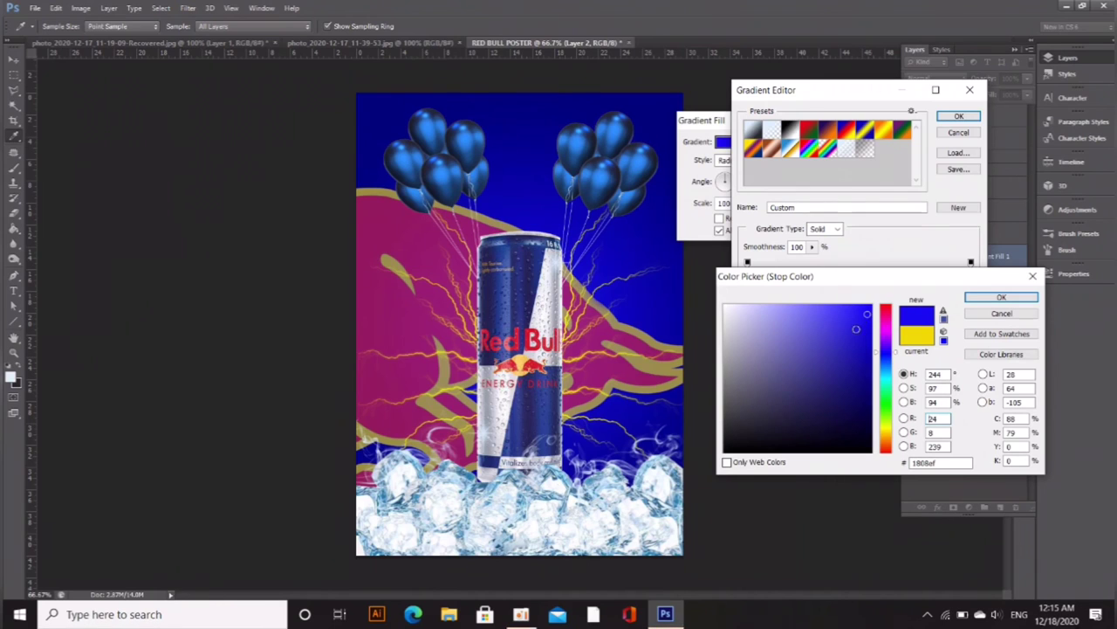
click(978, 298)
double_click(970, 294)
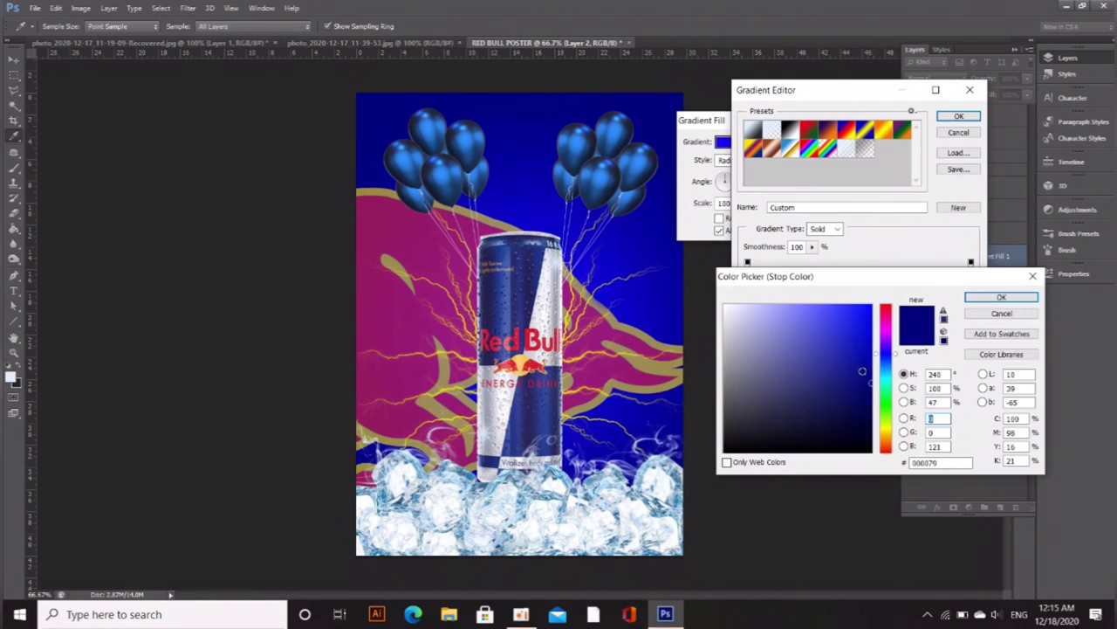
click(1001, 298)
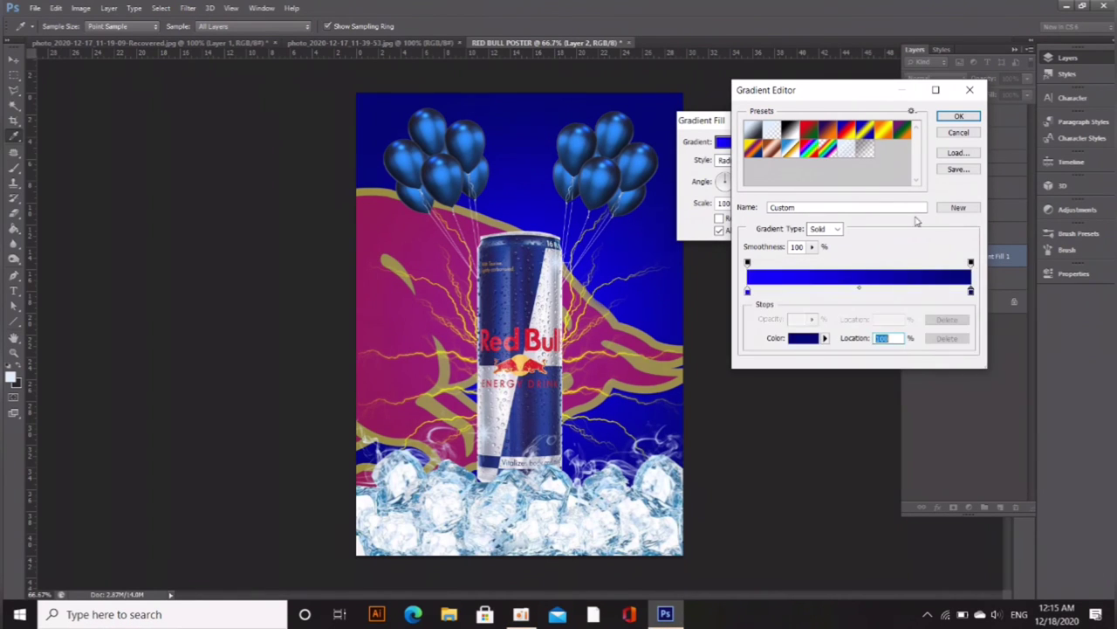
click(958, 116)
click(831, 144)
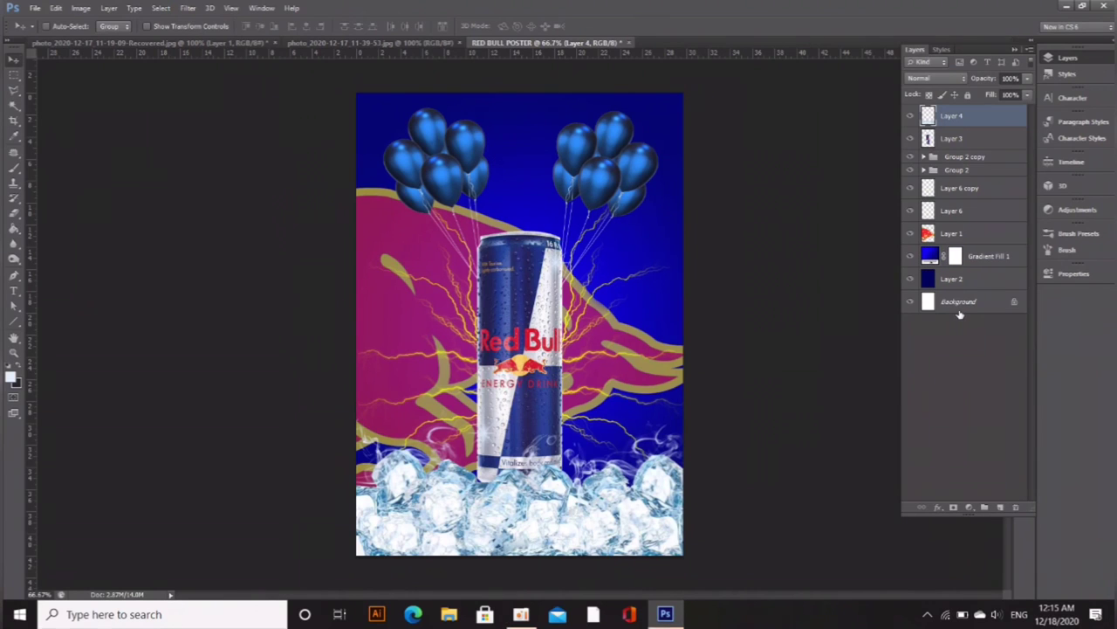
Add a Curves adjustment above all layers and brighten with a raised shadow point and a highlight point at input 174, output 203
click(969, 507)
click(969, 306)
drag(939, 408, 941, 391)
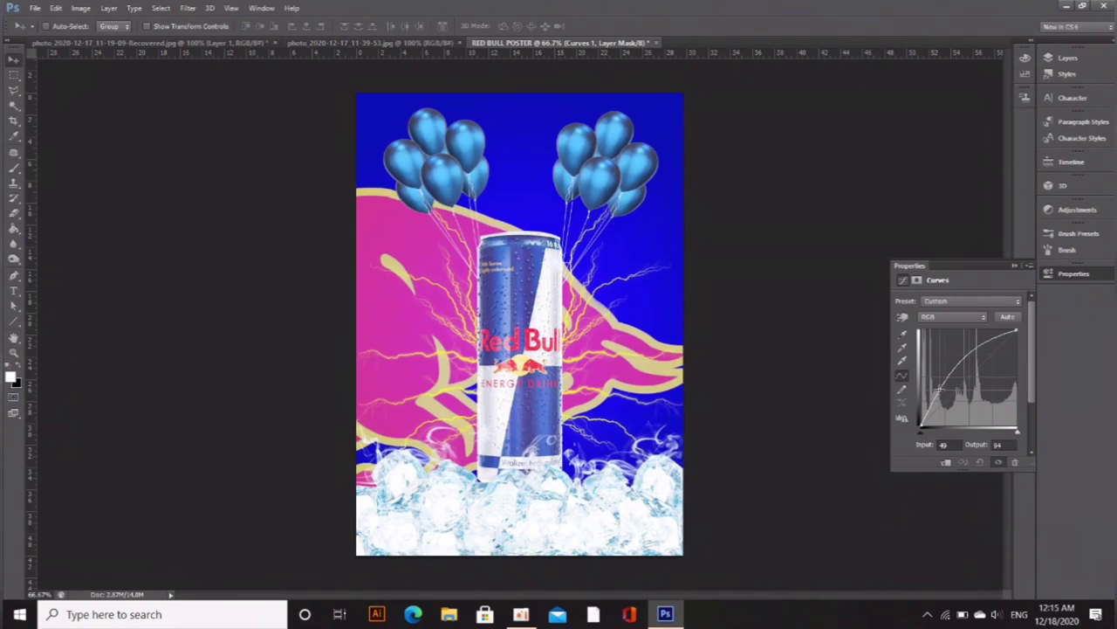
mouse_move(991, 349)
mouse_down()
mouse_move(987, 371)
mouse_move(986, 349)
mouse_up()
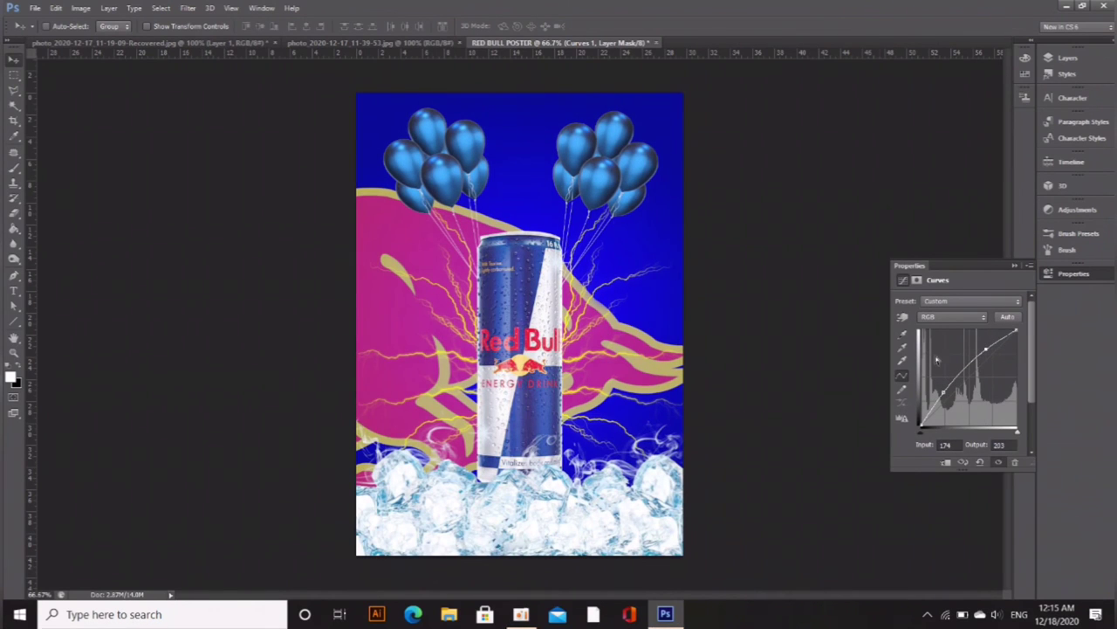
Invert the Curves layer's mask to black
click(1016, 265)
click(1068, 60)
key(ctrl+i)
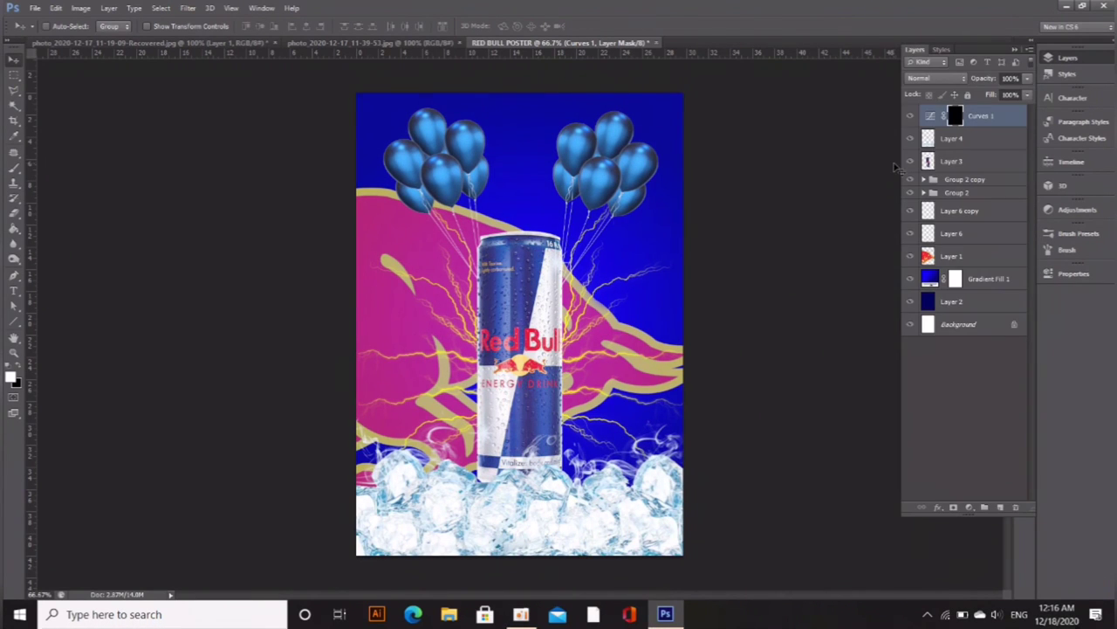
Paint white on the Curves mask over the can and the ice at its base with a 200 px soft round brush
click(14, 169)
click(57, 27)
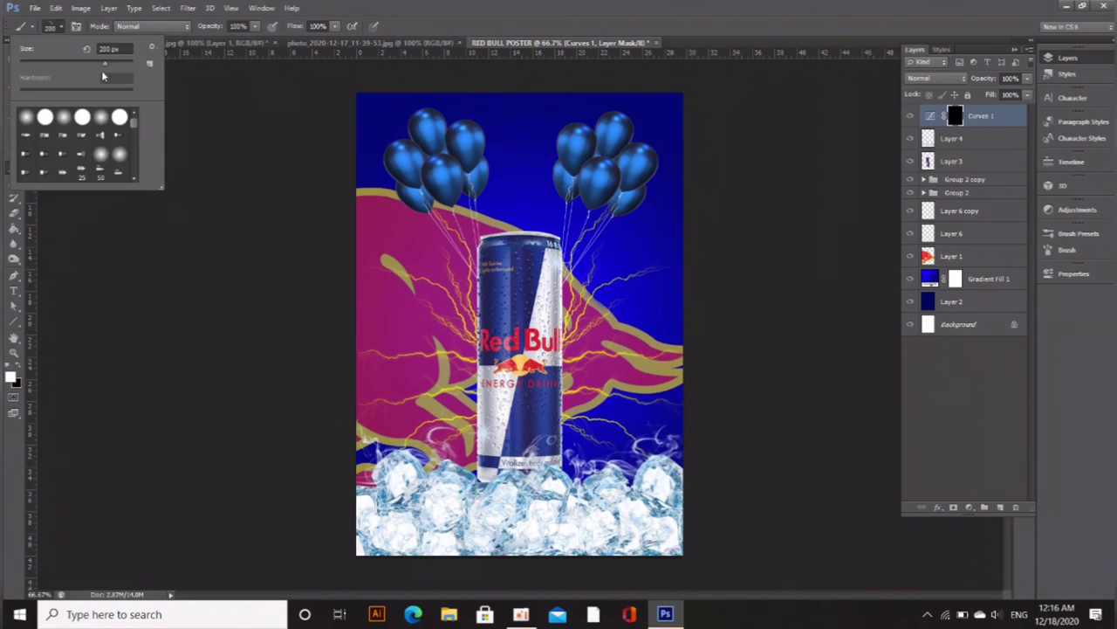
click(454, 11)
scroll(519, 285, up, 1)
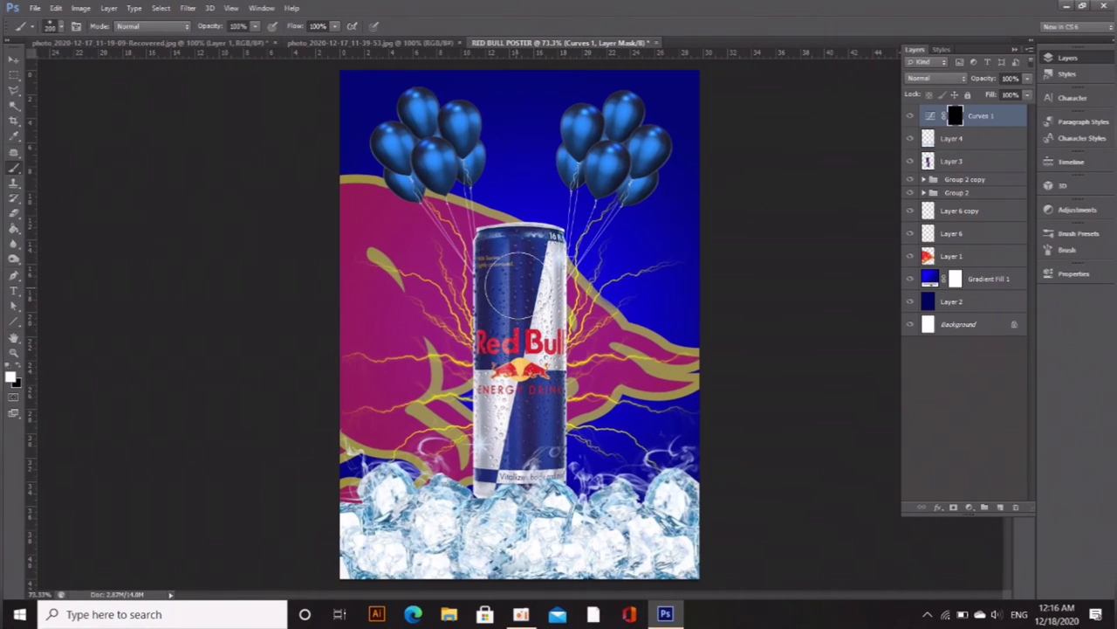
mouse_move(504, 262)
mouse_down()
mouse_move(544, 266)
mouse_move(542, 306)
mouse_move(515, 293)
mouse_move(529, 433)
mouse_move(506, 419)
mouse_move(502, 437)
mouse_move(535, 417)
mouse_up()
mouse_move(548, 343)
mouse_down()
mouse_move(524, 262)
mouse_move(529, 532)
mouse_move(454, 550)
mouse_move(659, 489)
mouse_move(483, 528)
mouse_up()
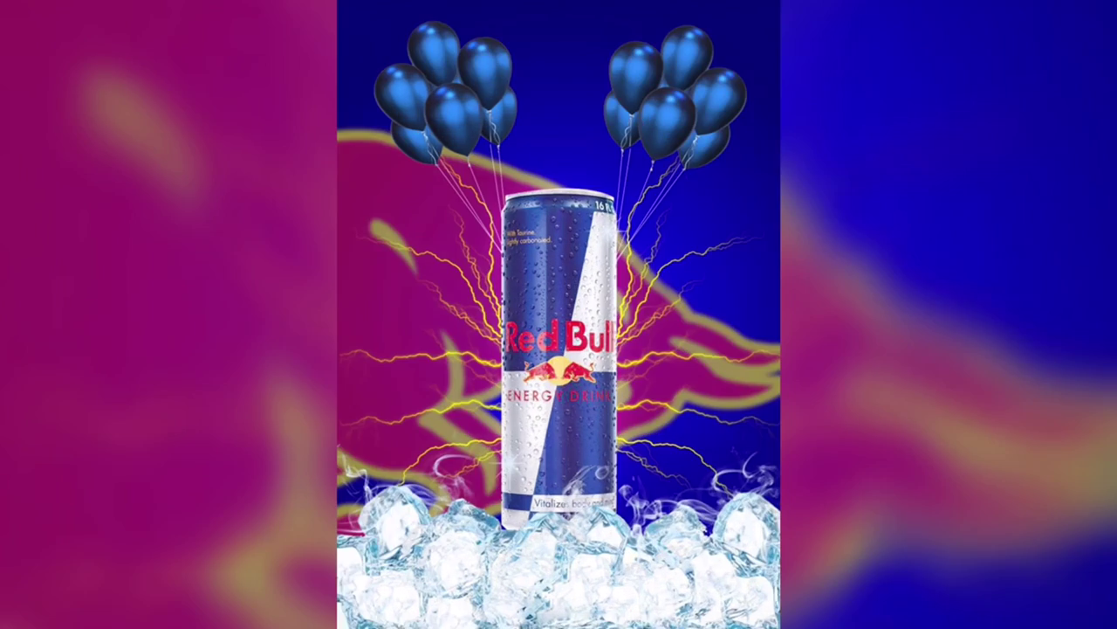